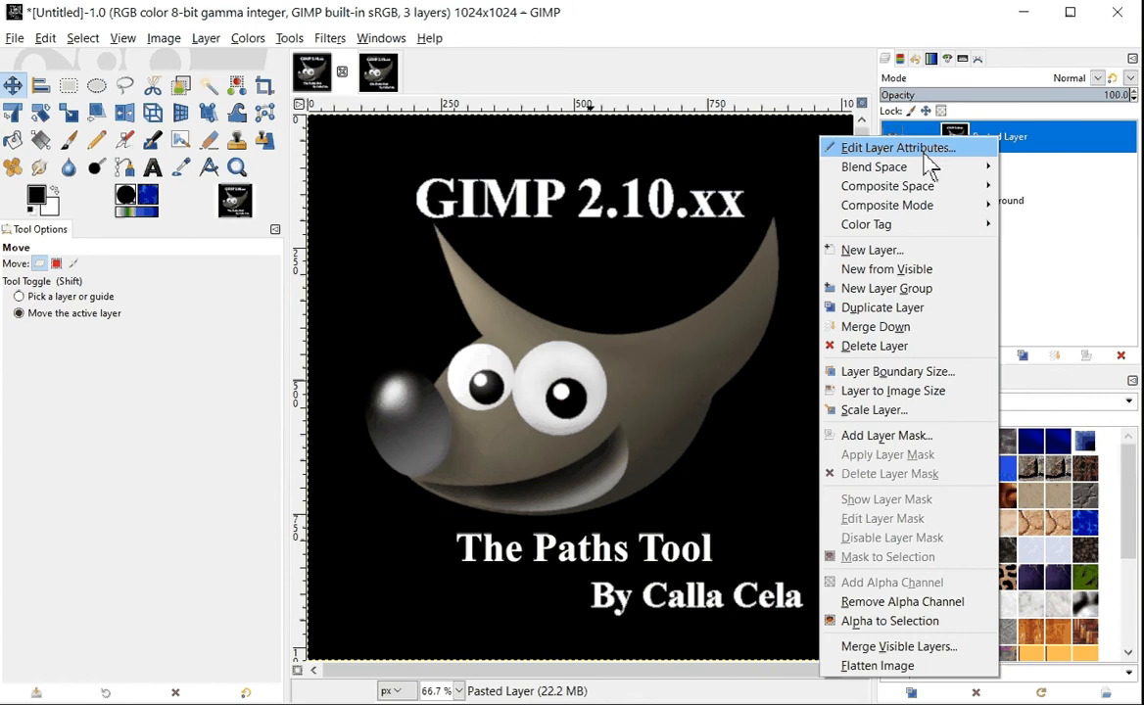
Delete the pasted title layer covering the text and background
click(878, 348)
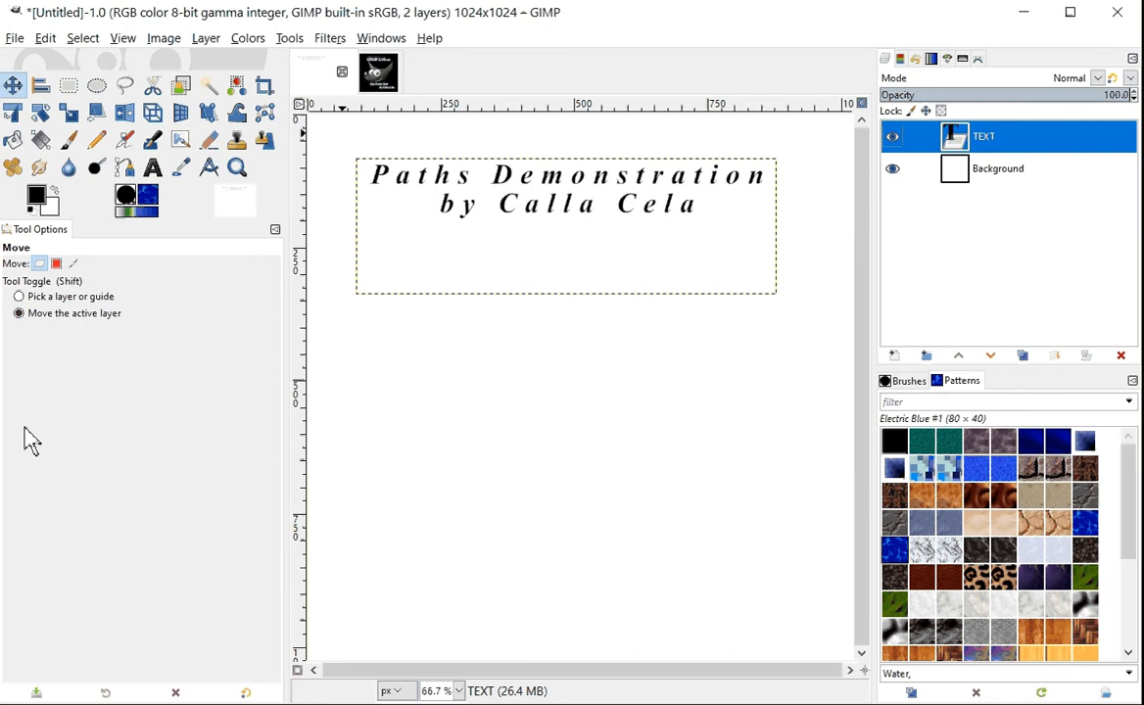
Draw a closed four-cornered path below the text with the Paths tool in Design mode and create a selection from it
click(133, 177)
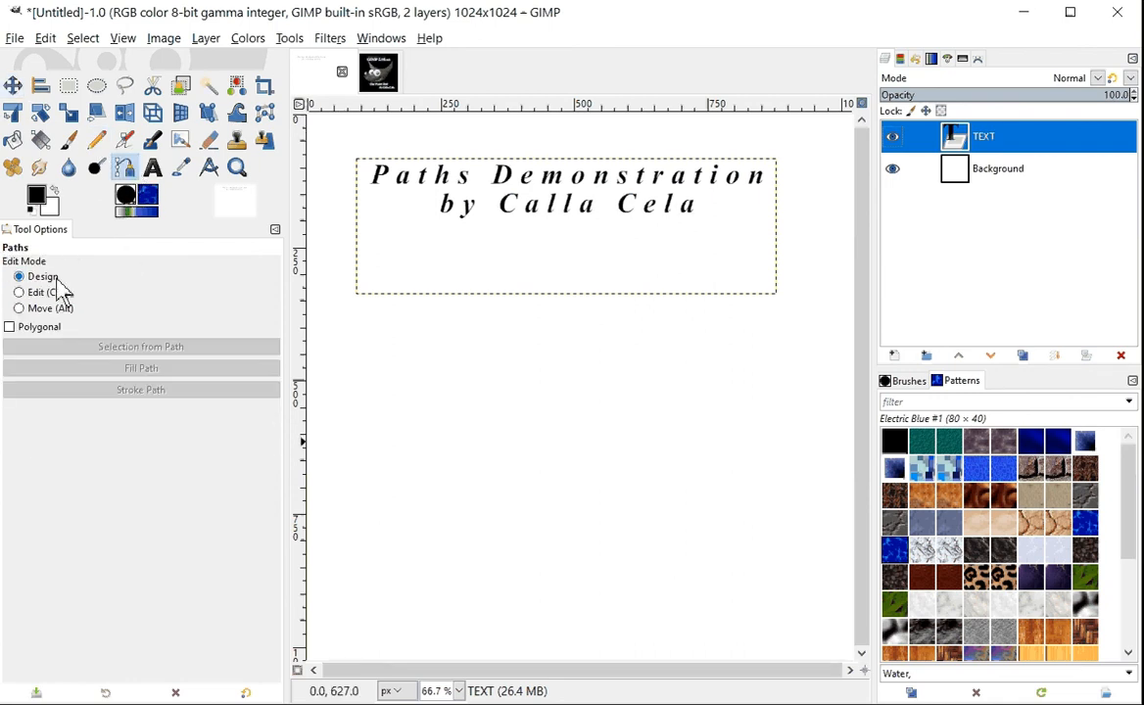
click(392, 364)
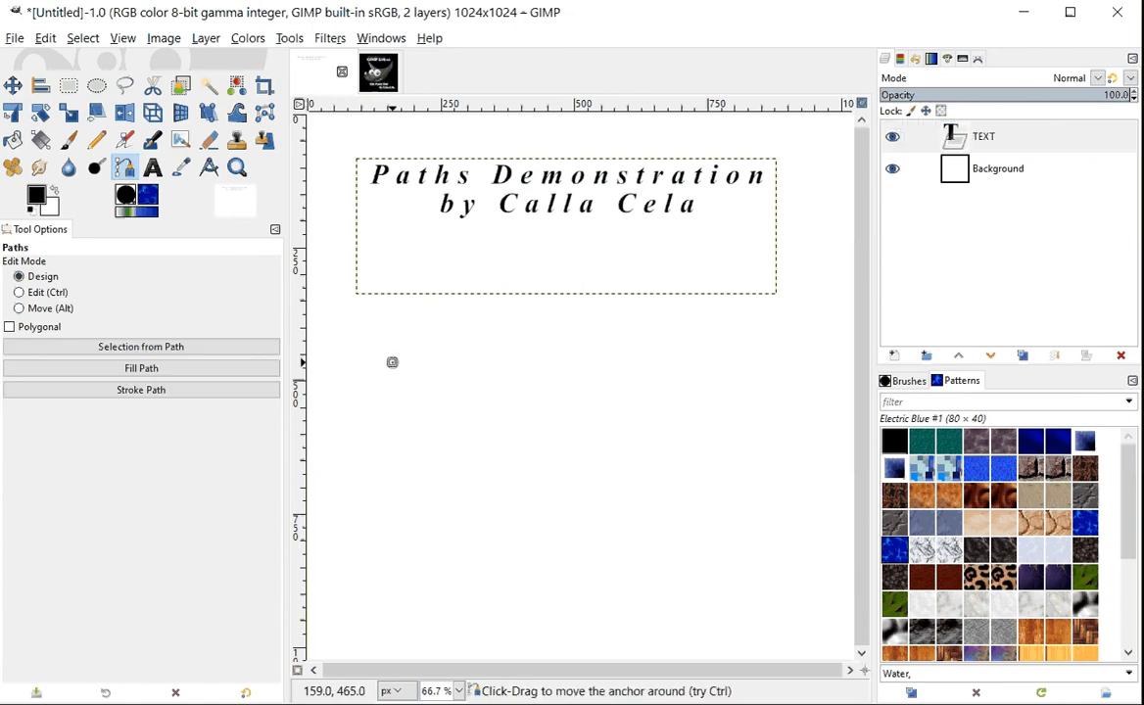
click(616, 376)
click(612, 505)
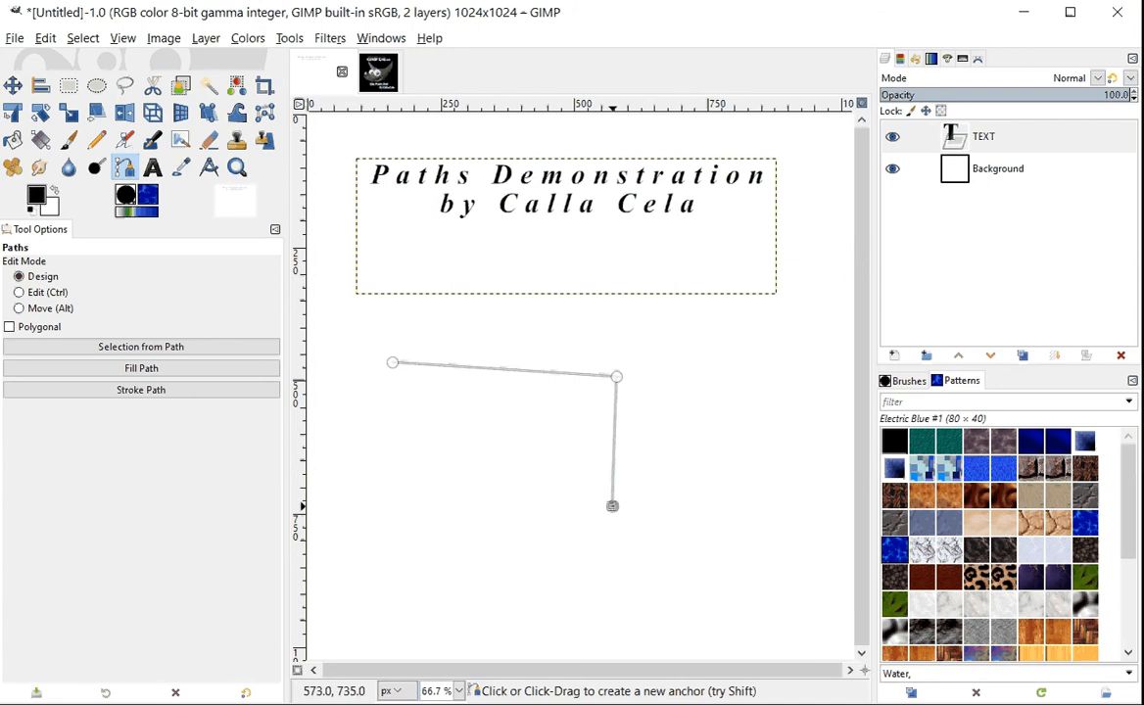
click(391, 508)
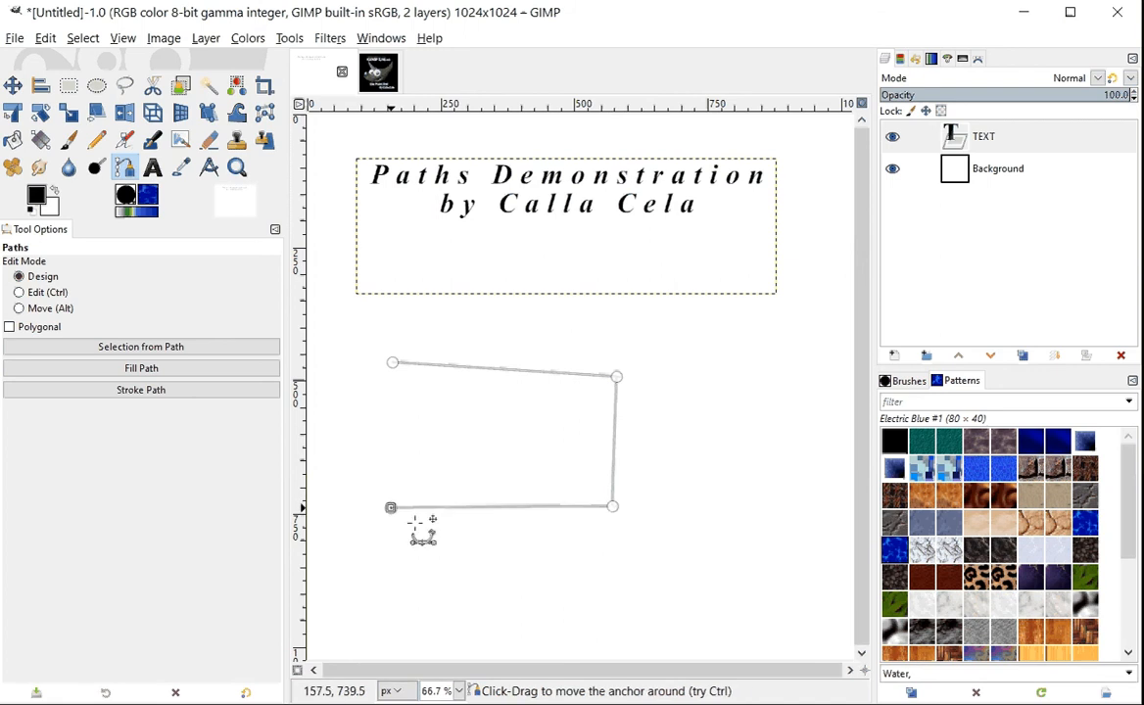
ctrl+click(392, 362)
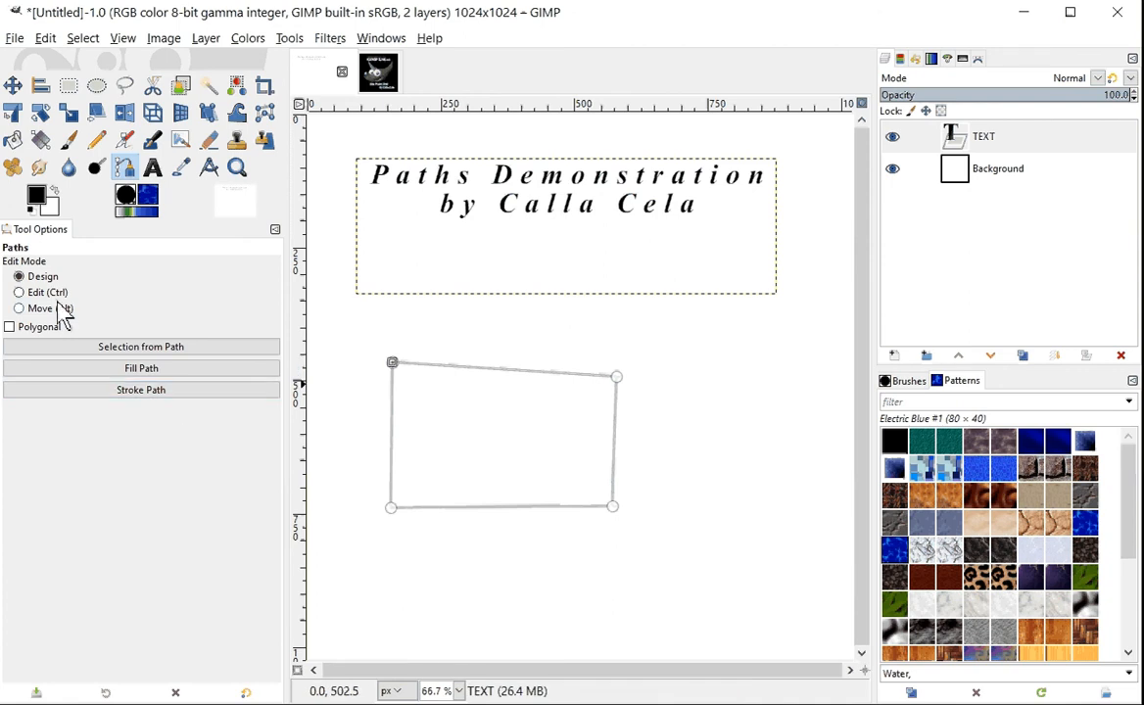
click(188, 350)
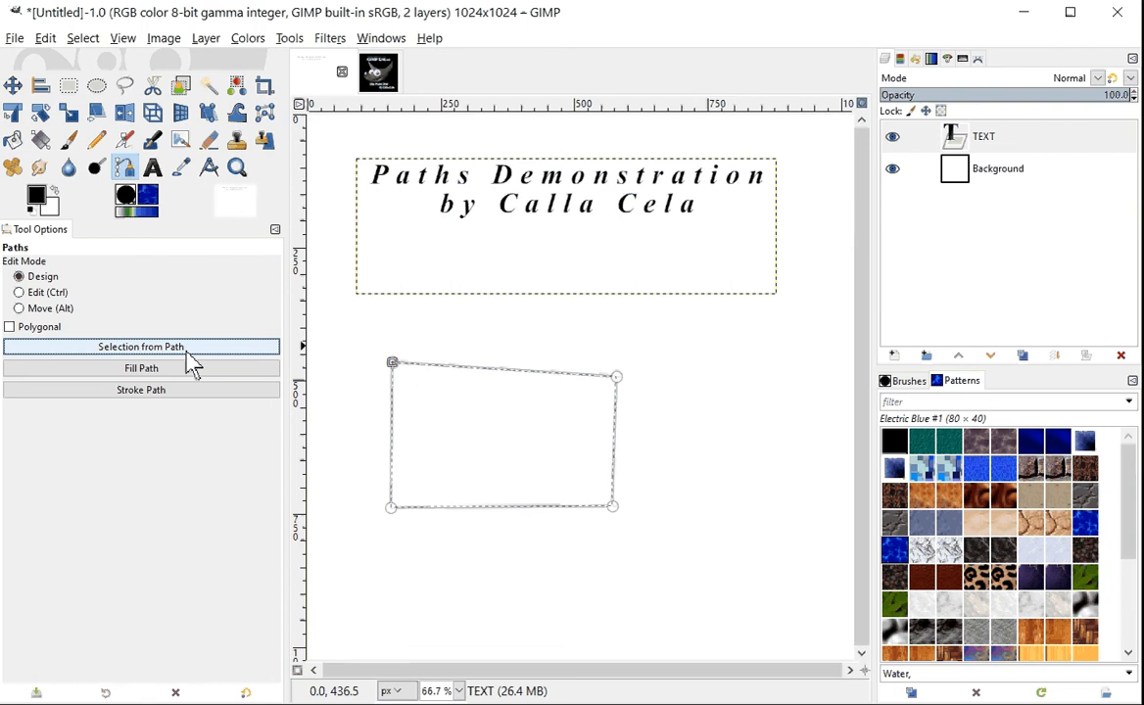
click(69, 87)
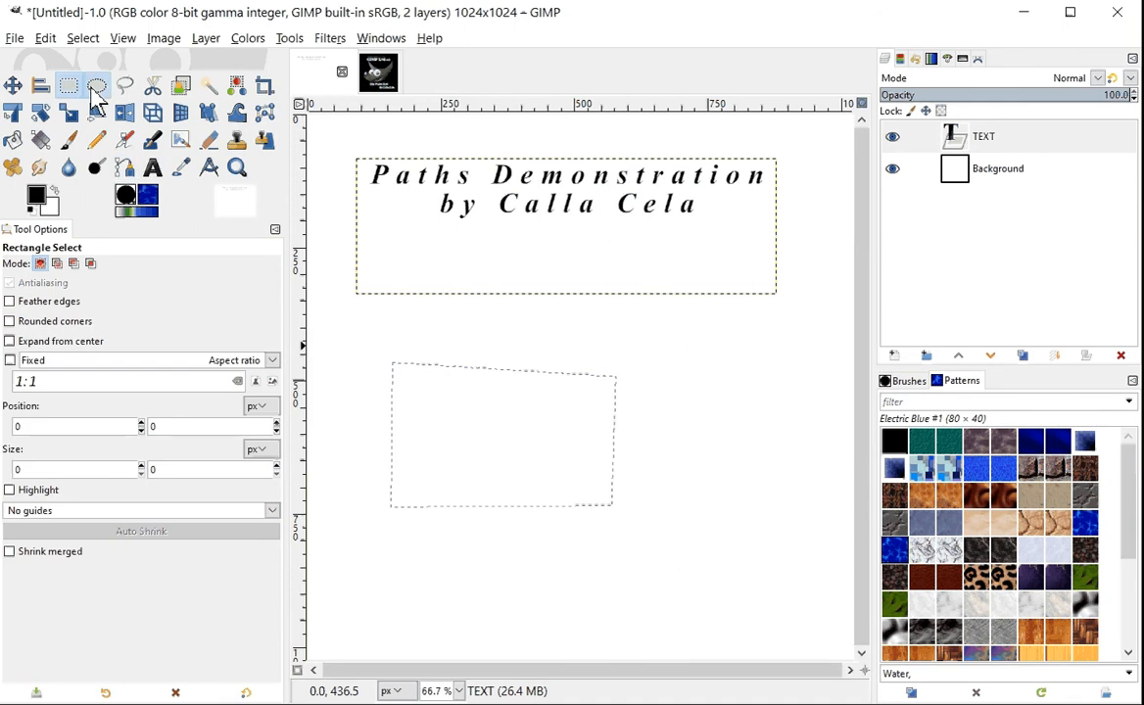
click(96, 88)
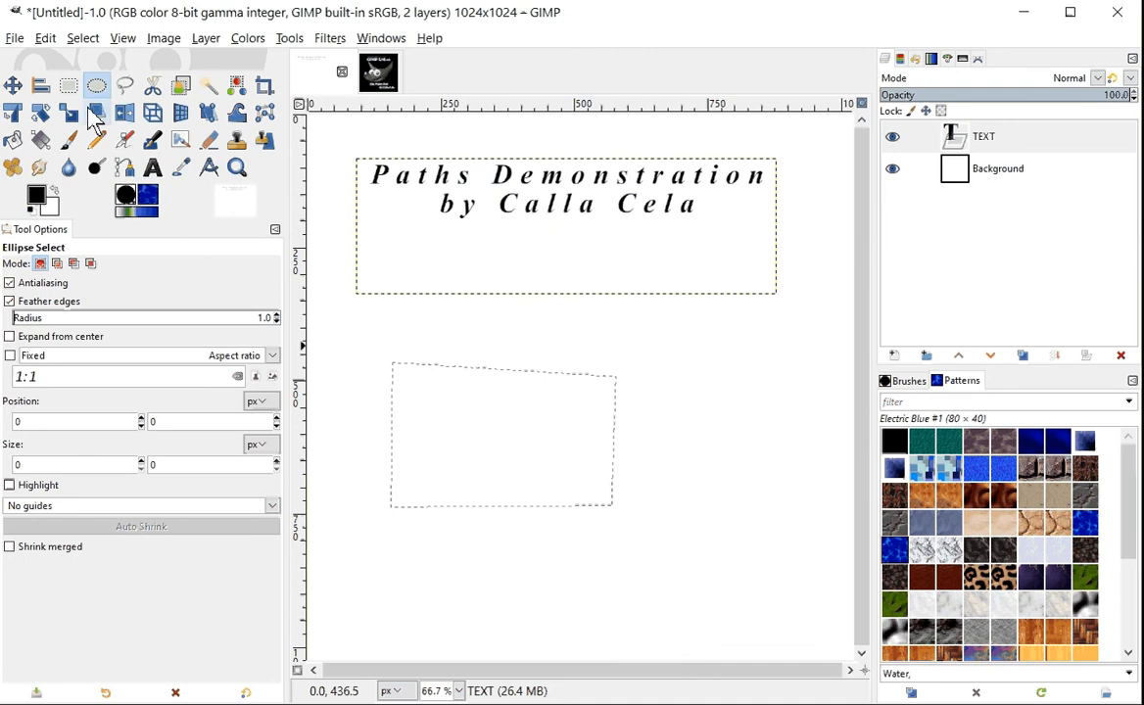
click(125, 168)
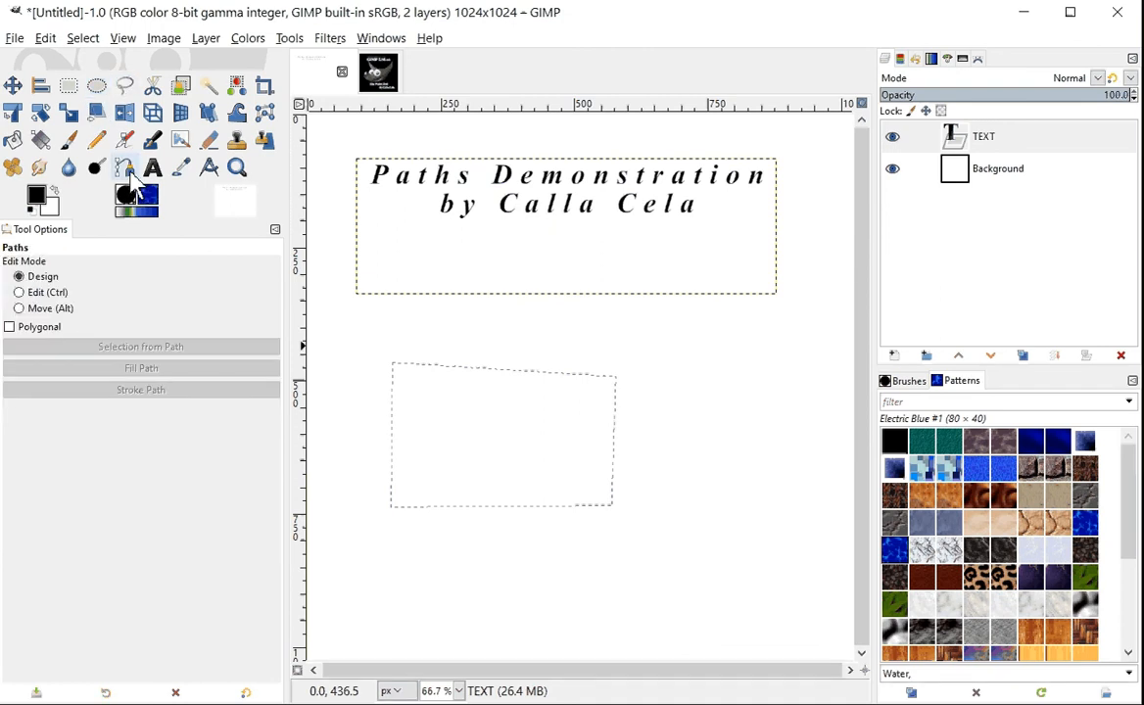
Make the saved four-cornered path visible on the canvas and reactivate its anchors for editing
click(996, 142)
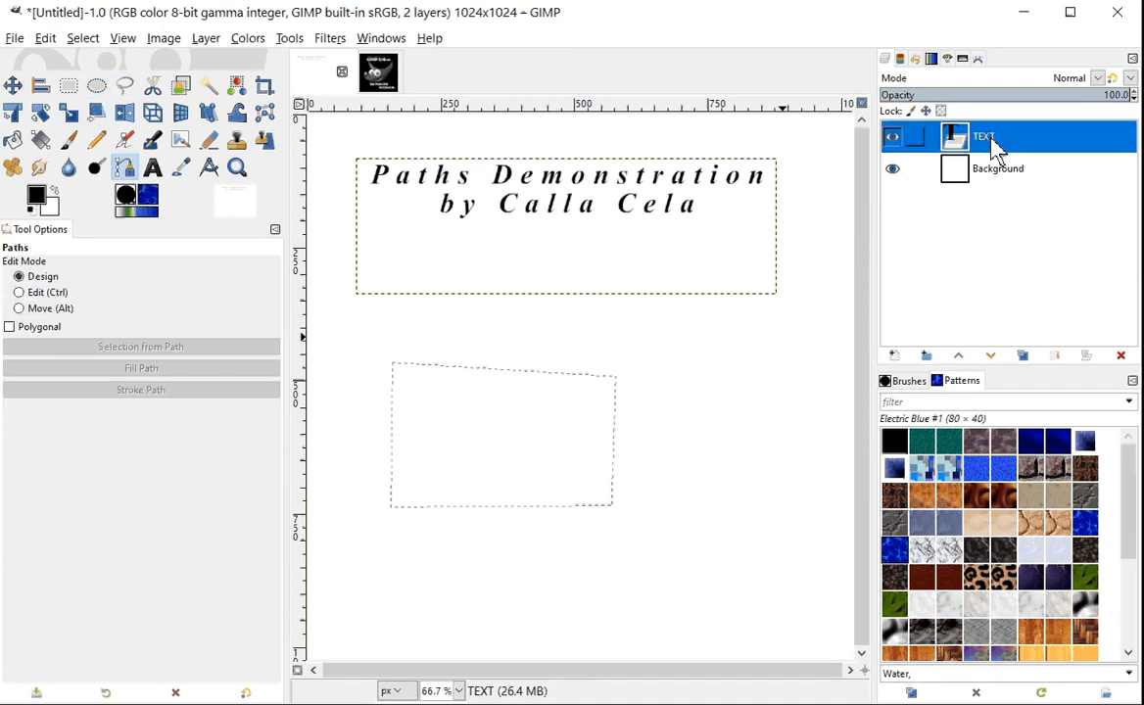
click(977, 61)
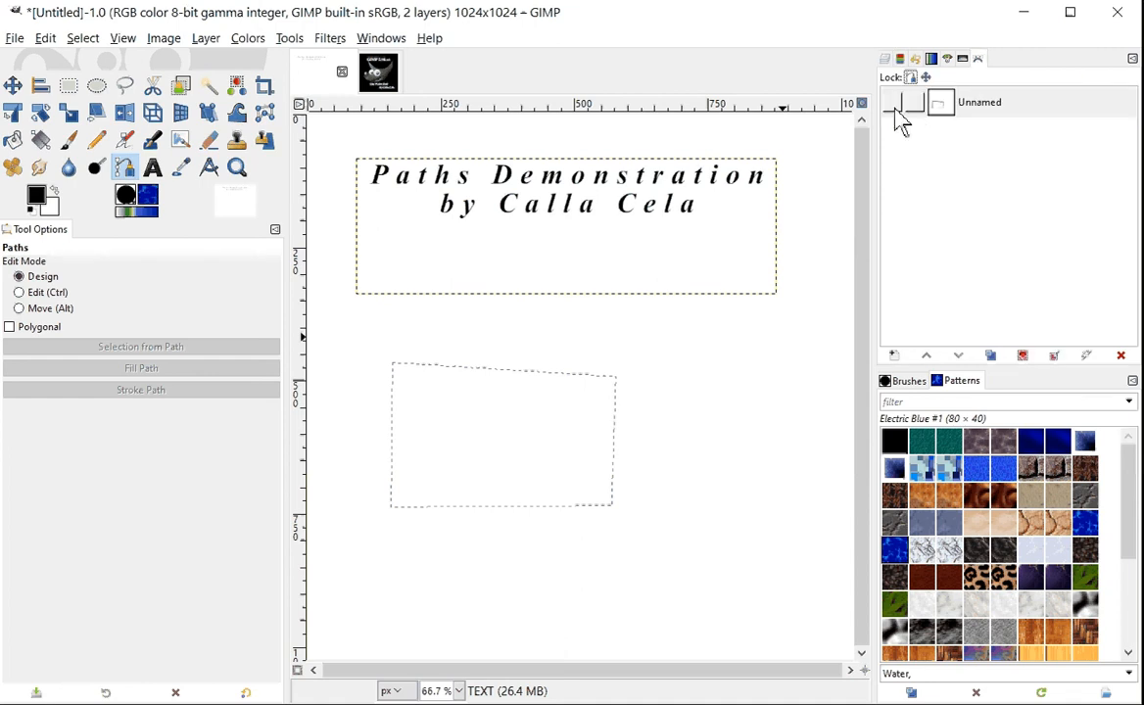
click(900, 107)
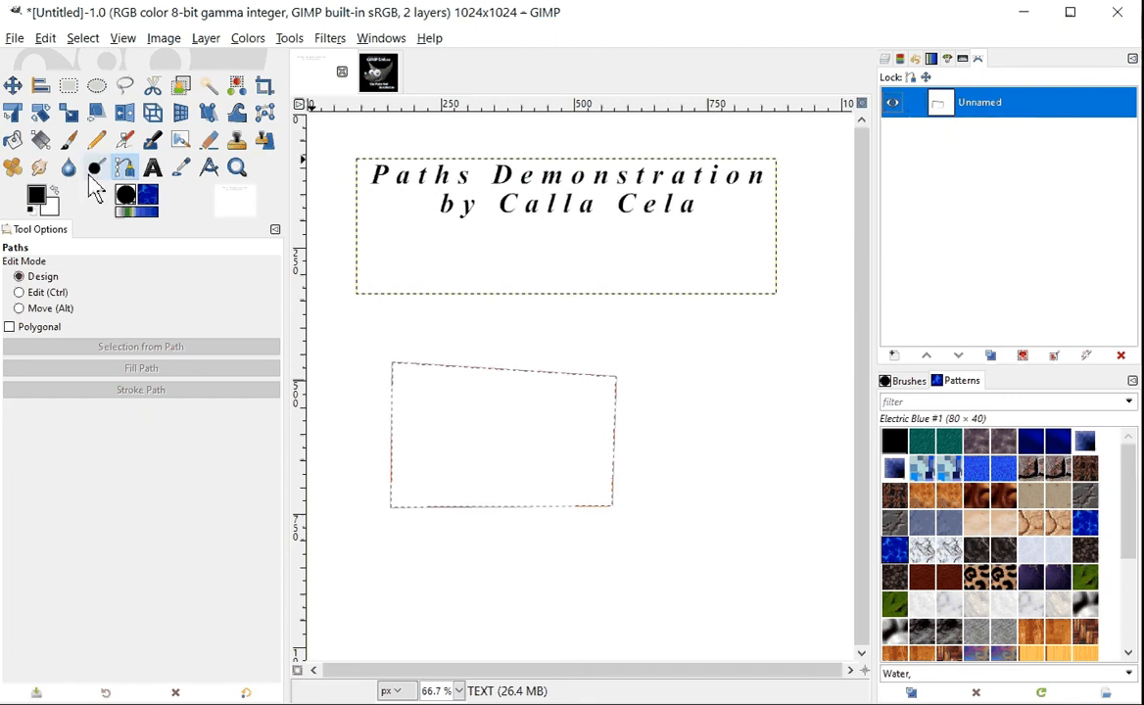
click(487, 369)
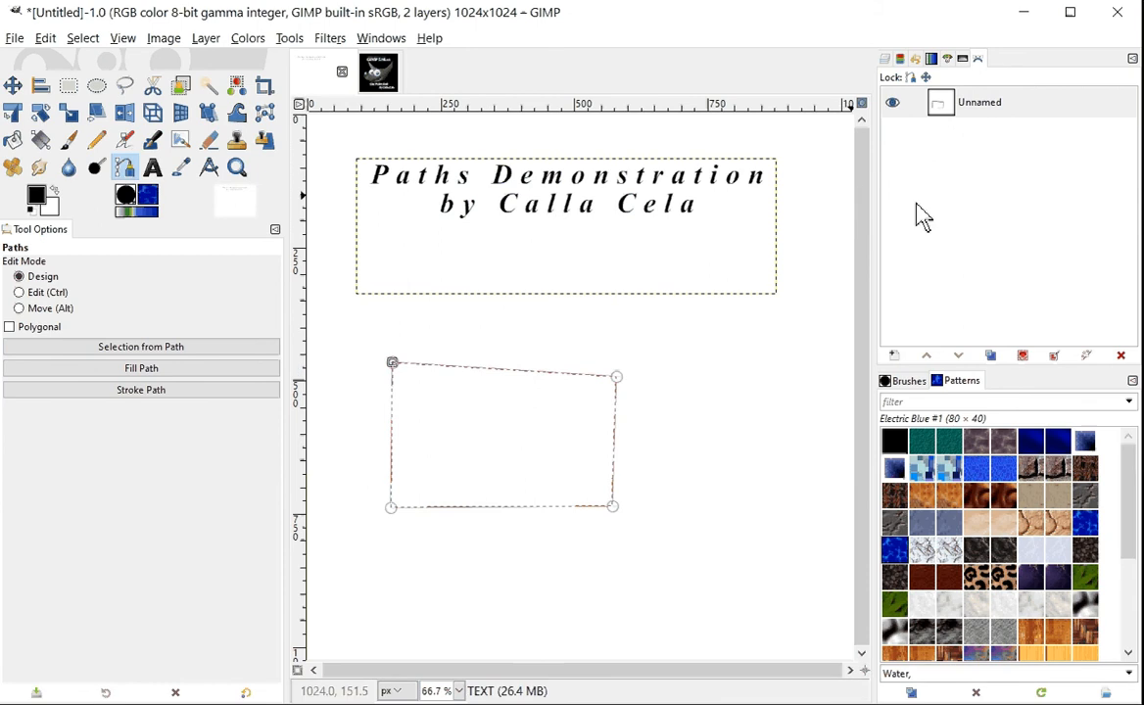
click(886, 60)
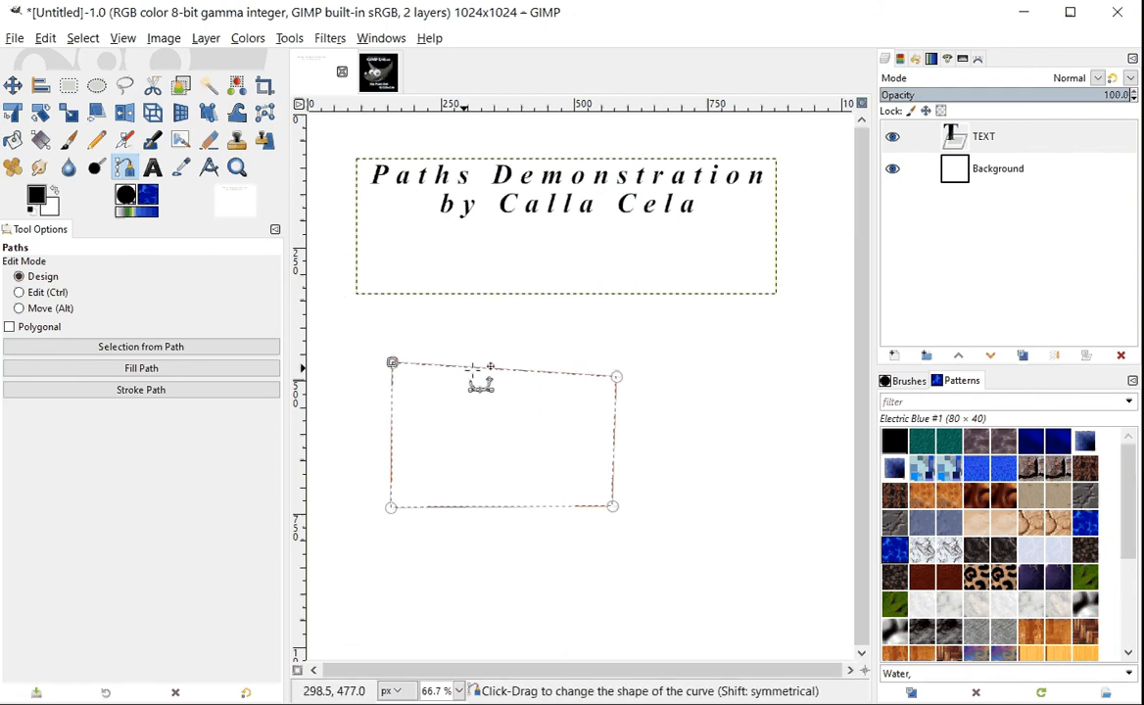
Bend the path's top segment into a curve and reshape it with the handles of both its end anchors
drag(488, 370, 502, 315)
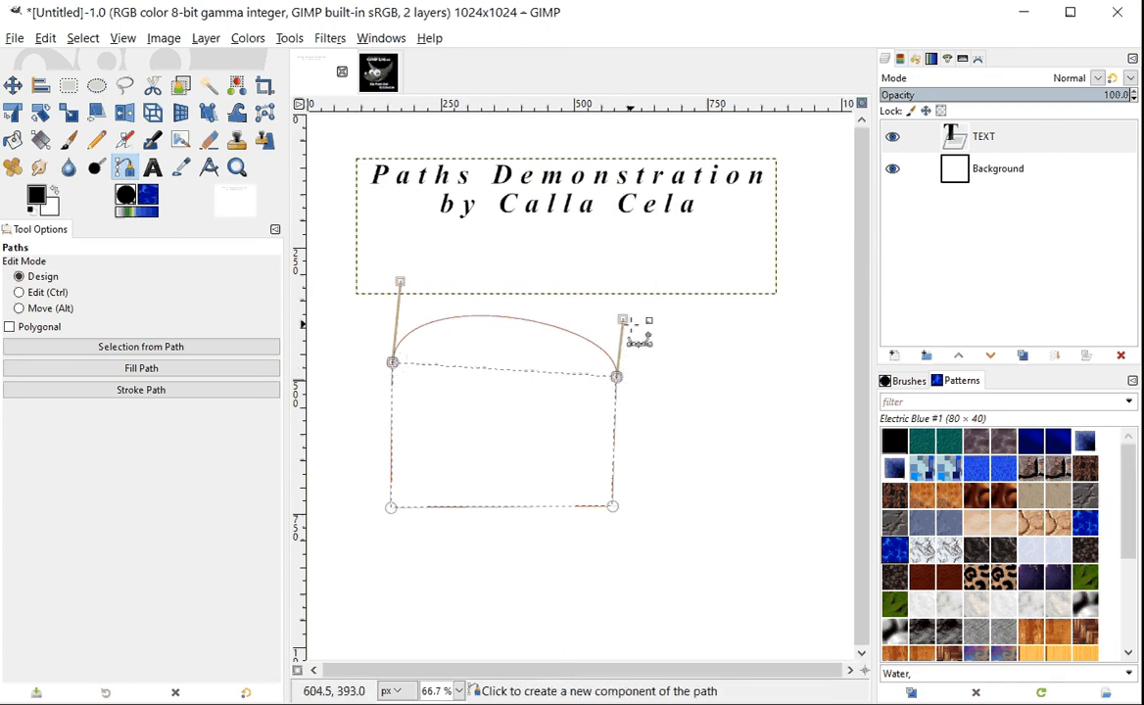
drag(632, 332, 801, 358)
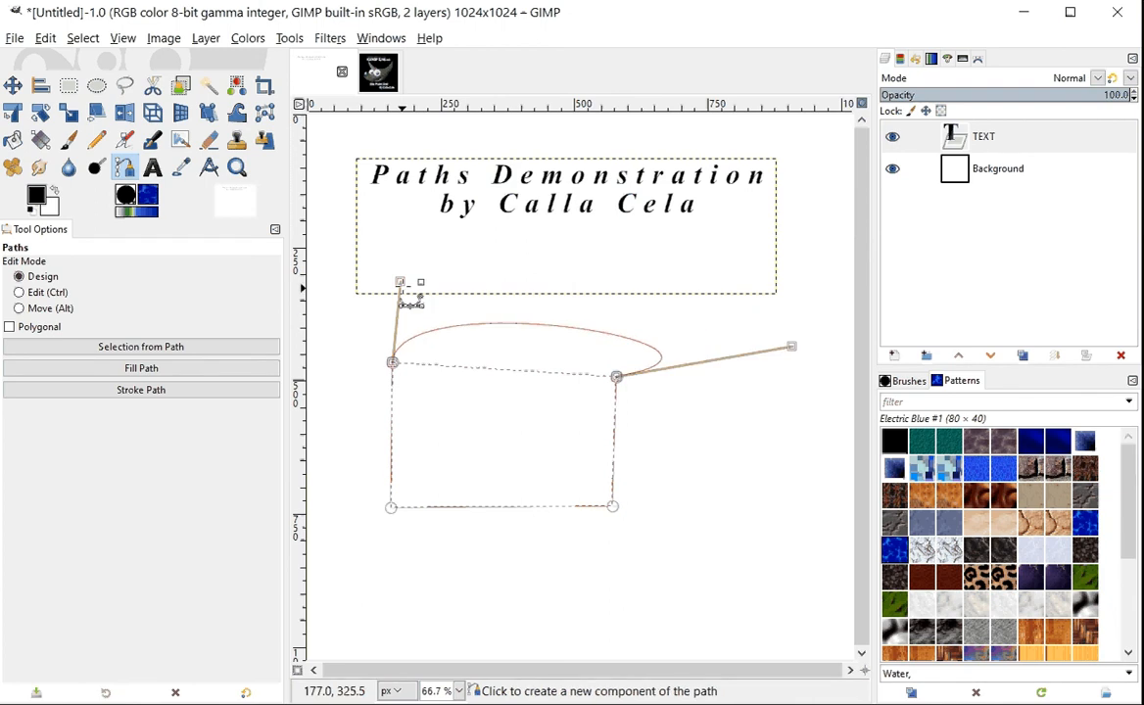
drag(406, 297, 545, 477)
In Edit mode, add two anchors along the path's right side, pulling the edge into an outward bulge with a small notch at its lower end
click(49, 300)
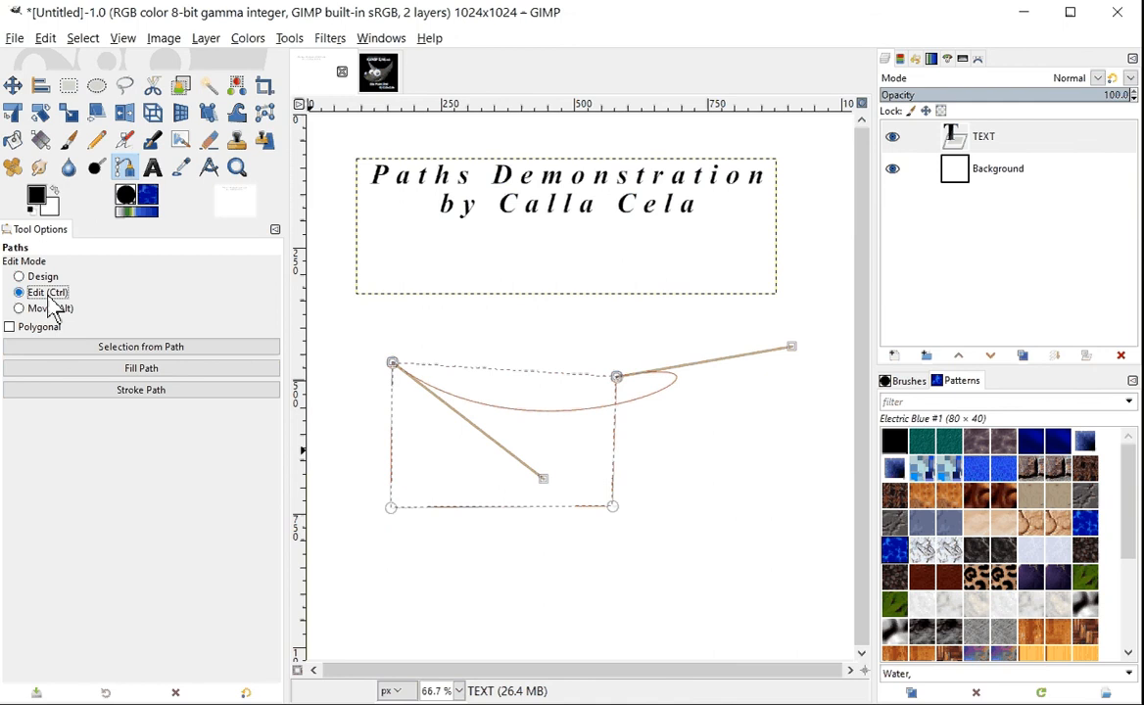
drag(618, 449, 712, 454)
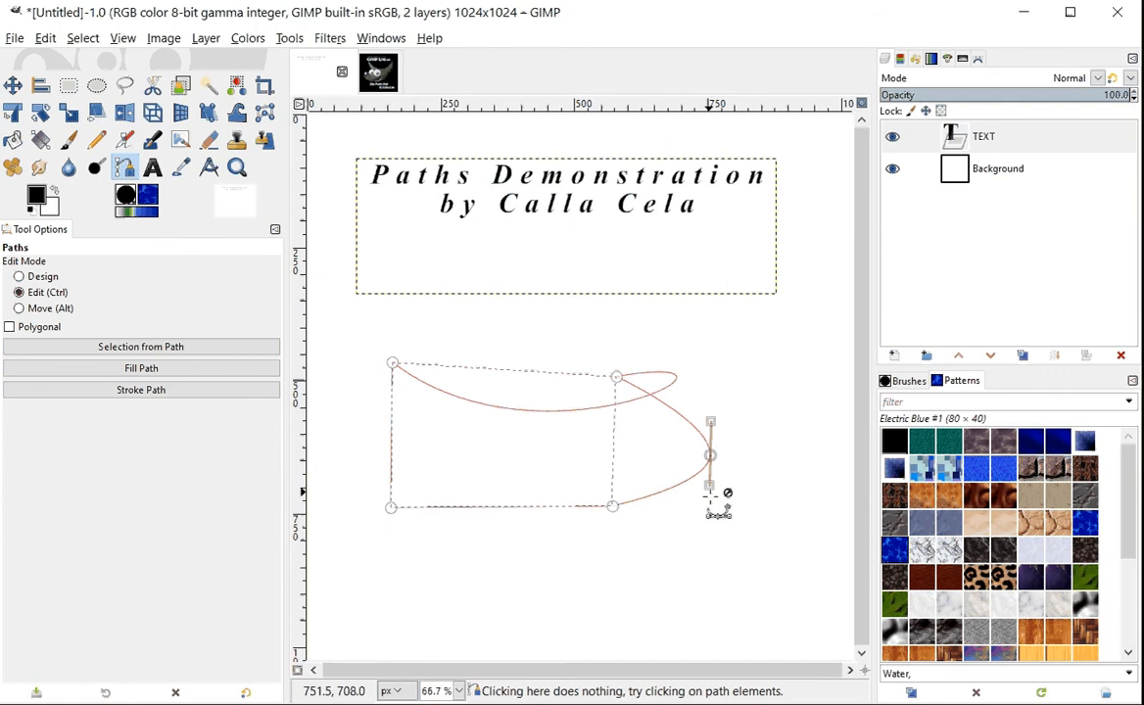
drag(710, 485, 723, 573)
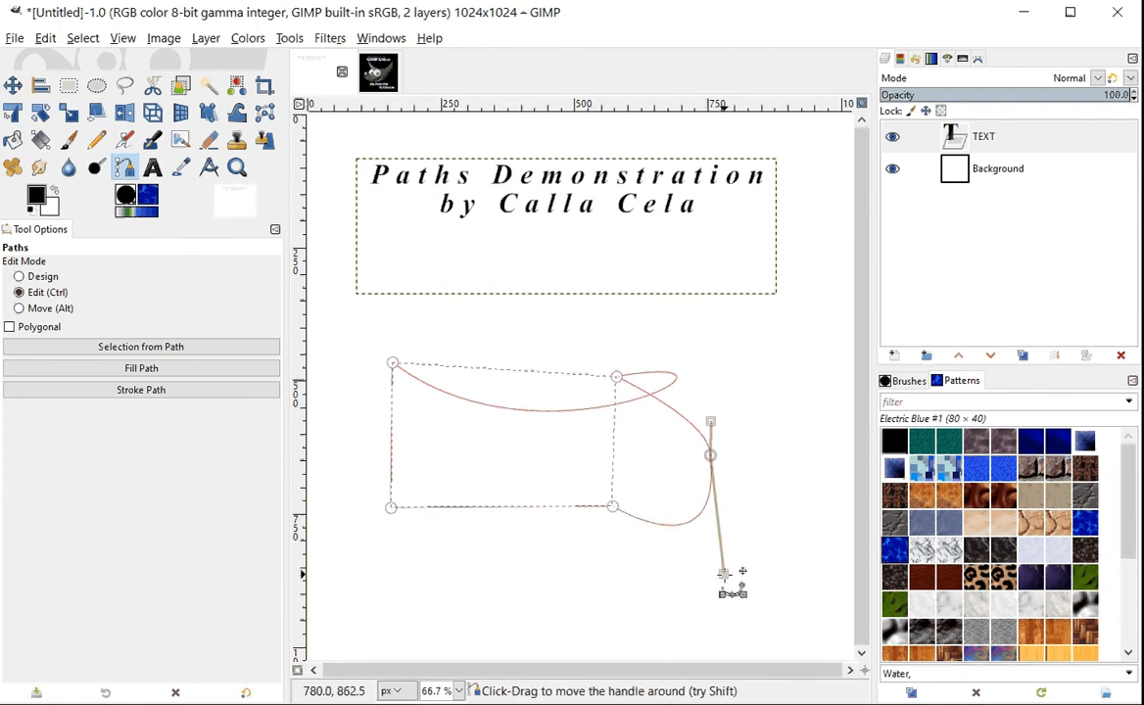
click(651, 525)
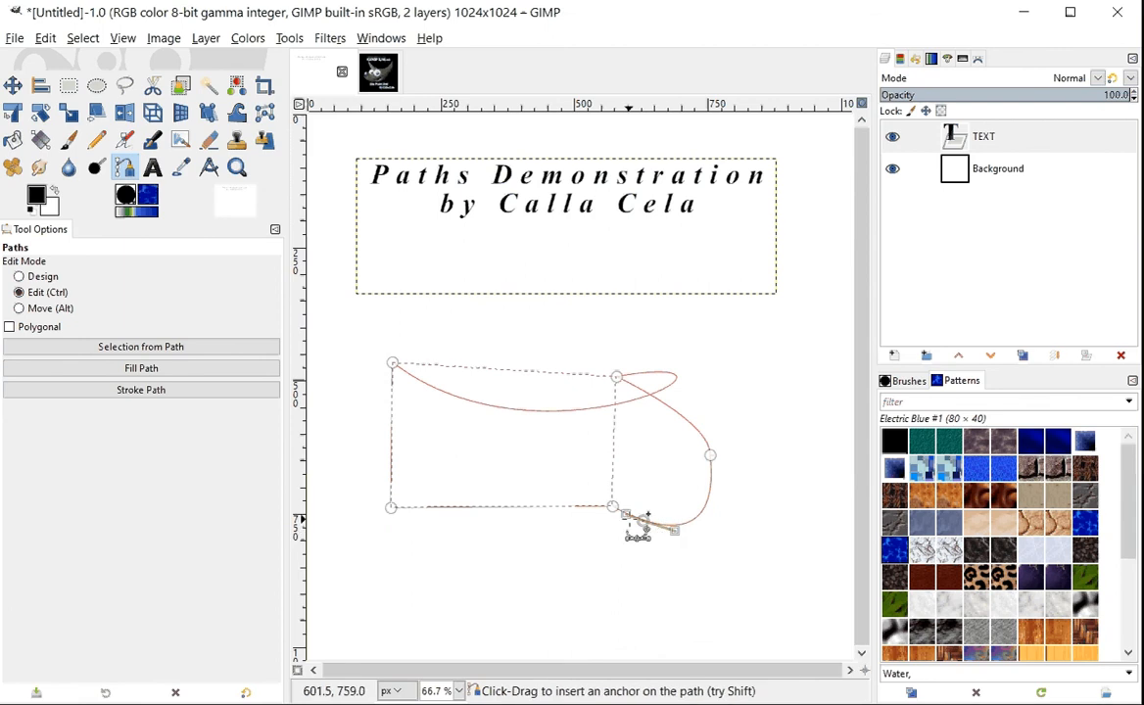
drag(642, 520, 661, 456)
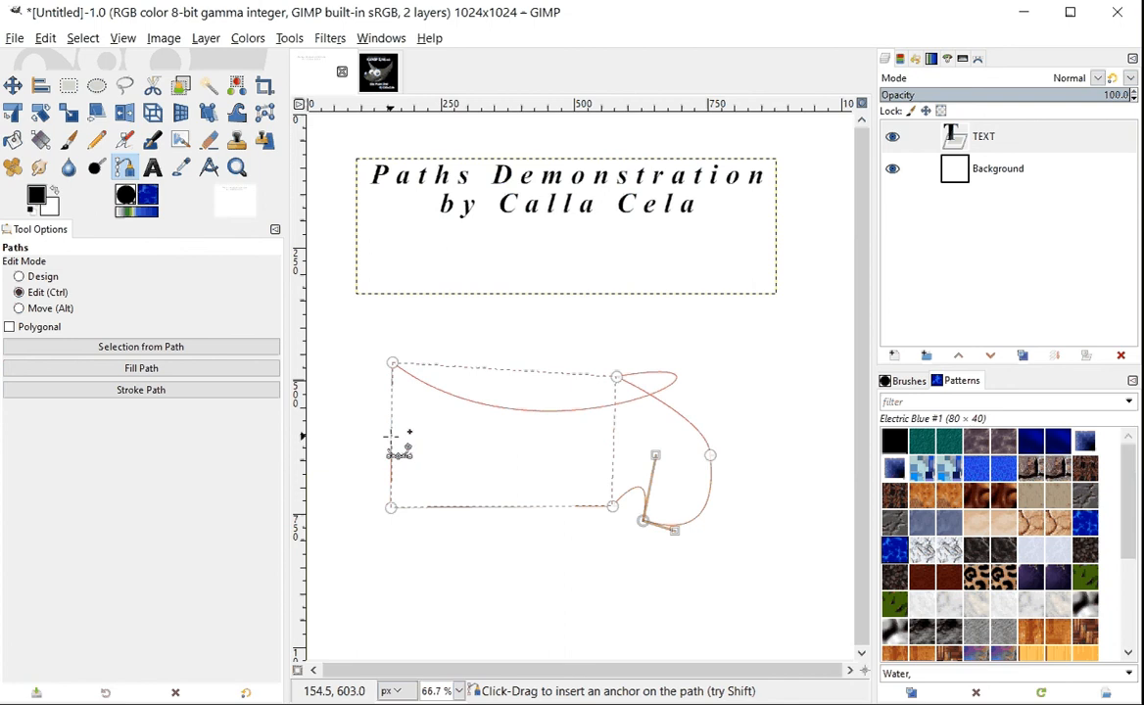
Insert an anchor on the path's left edge pulled inward and another on its bottom edge pulled downward
drag(392, 437, 440, 455)
click(522, 506)
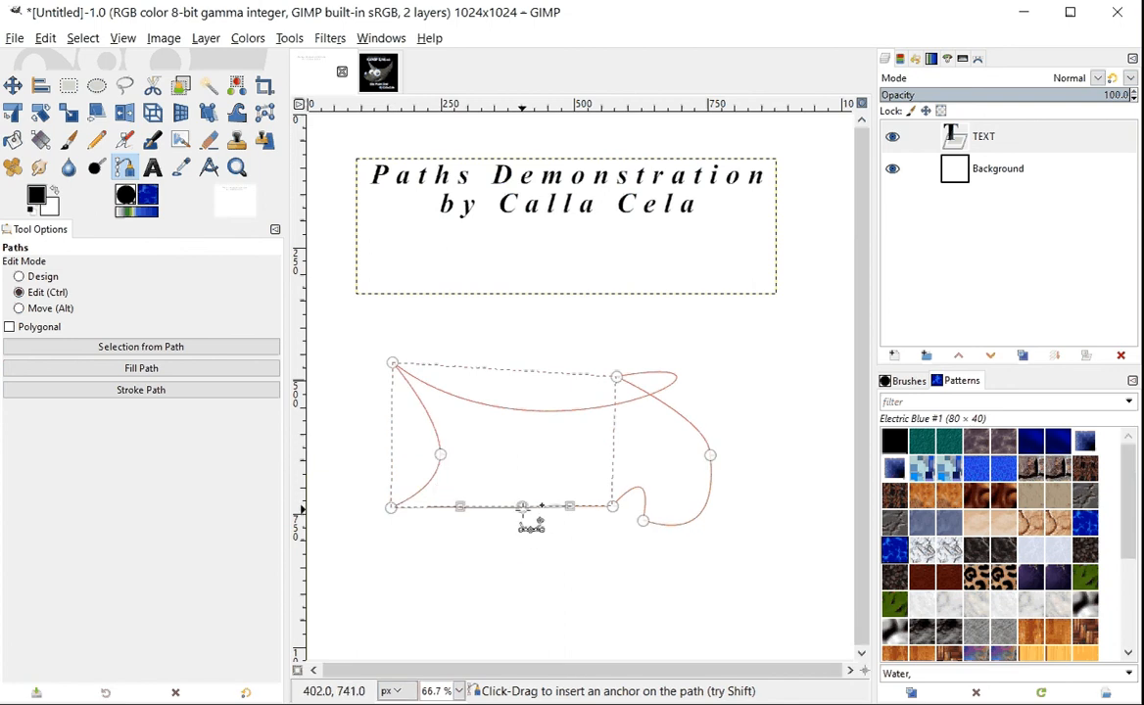
drag(522, 508, 504, 552)
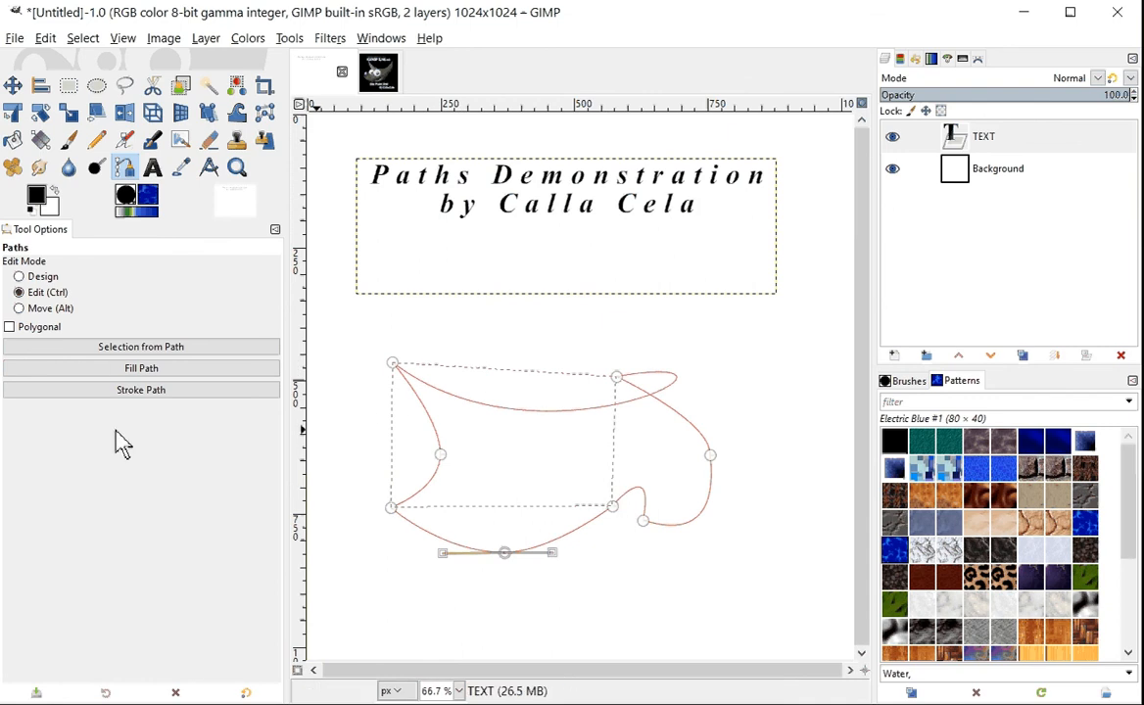
Create a selection from the reshaped path and bucket-fill it with the black foreground color on the Background layer
click(115, 351)
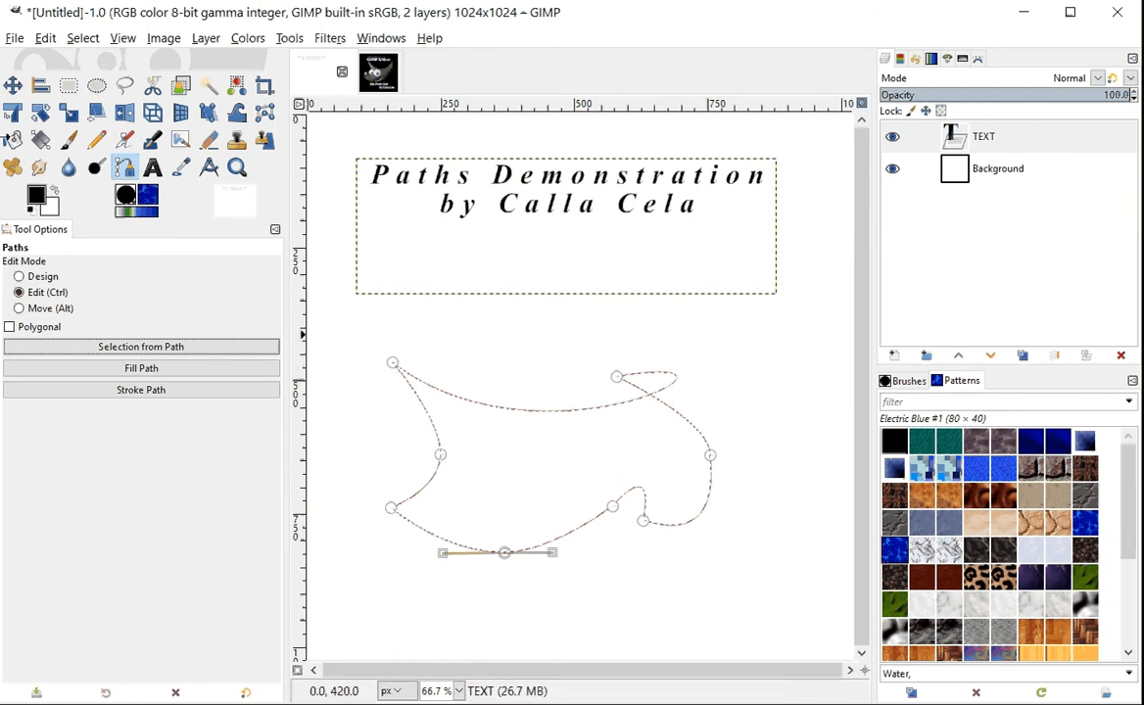
click(14, 142)
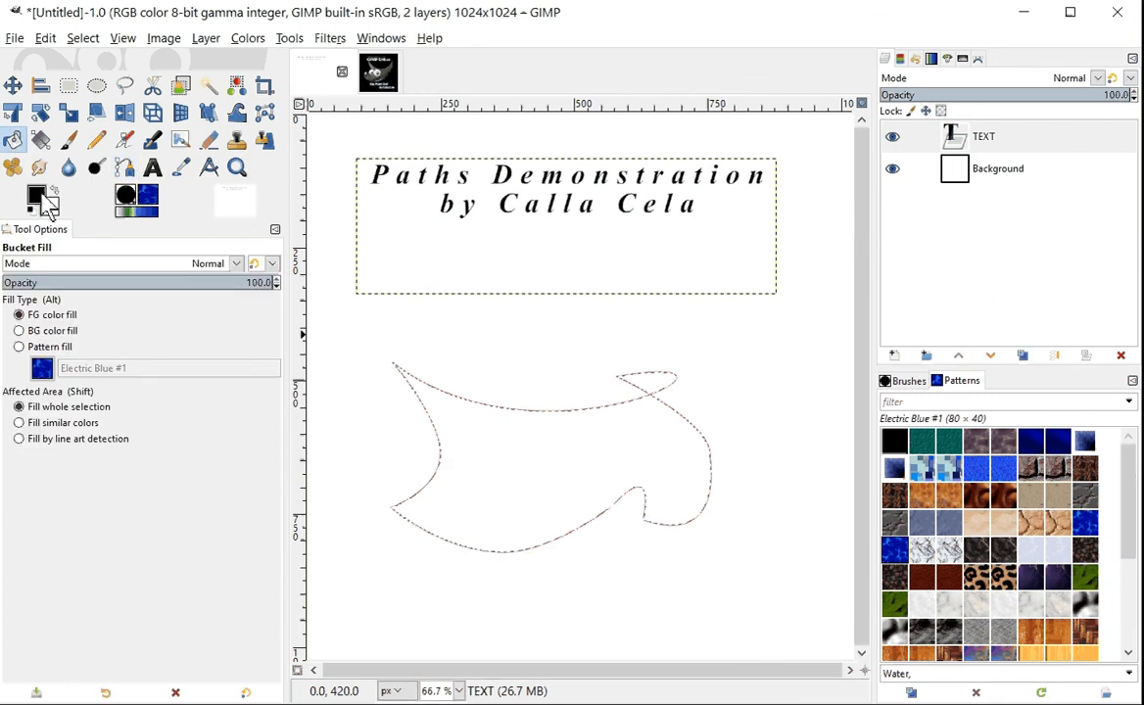
click(980, 177)
click(633, 461)
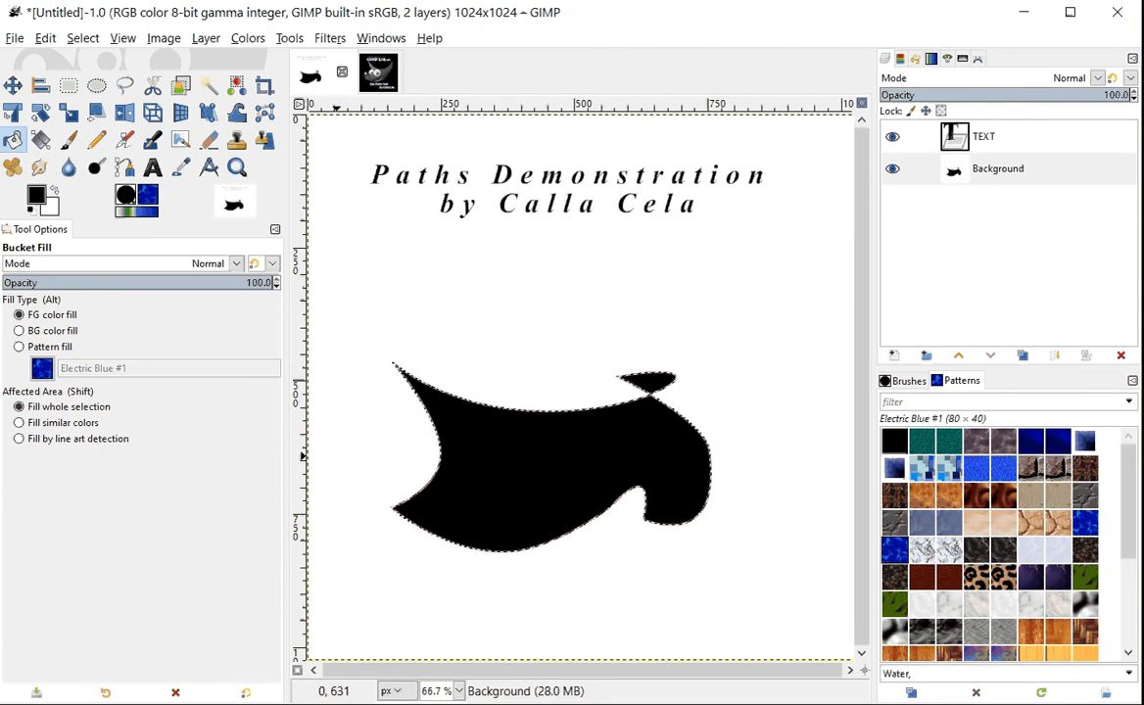
Undo the foreground color fill and clear the selection, leaving only the path
click(45, 38)
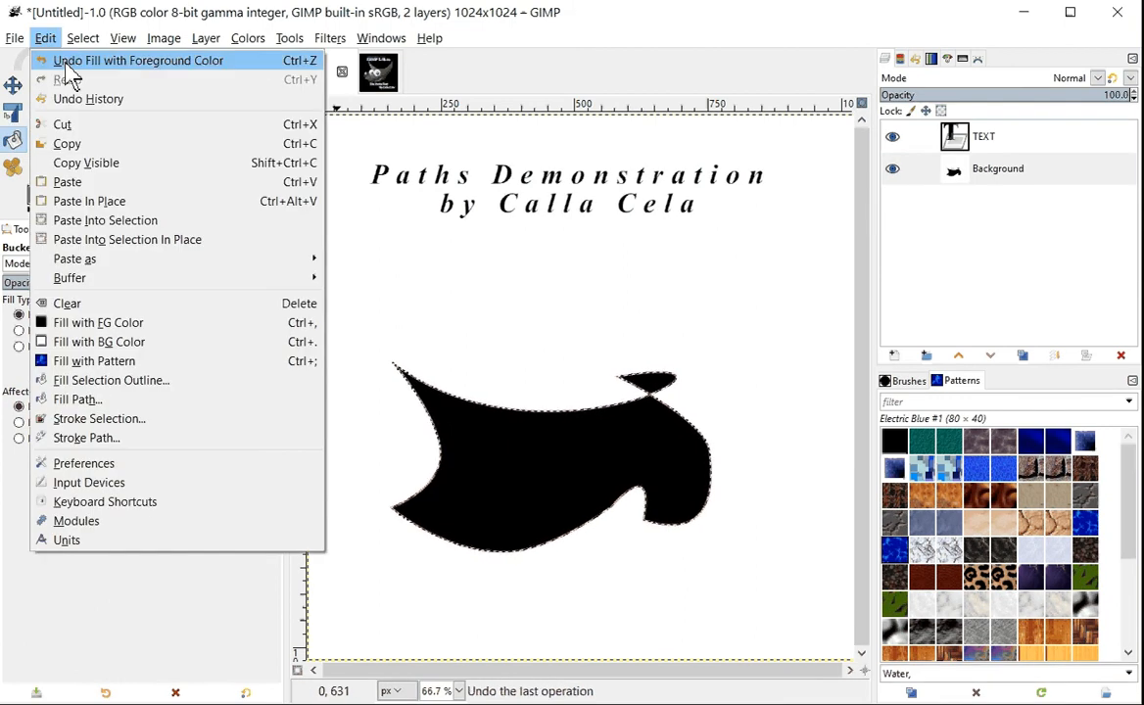
click(61, 58)
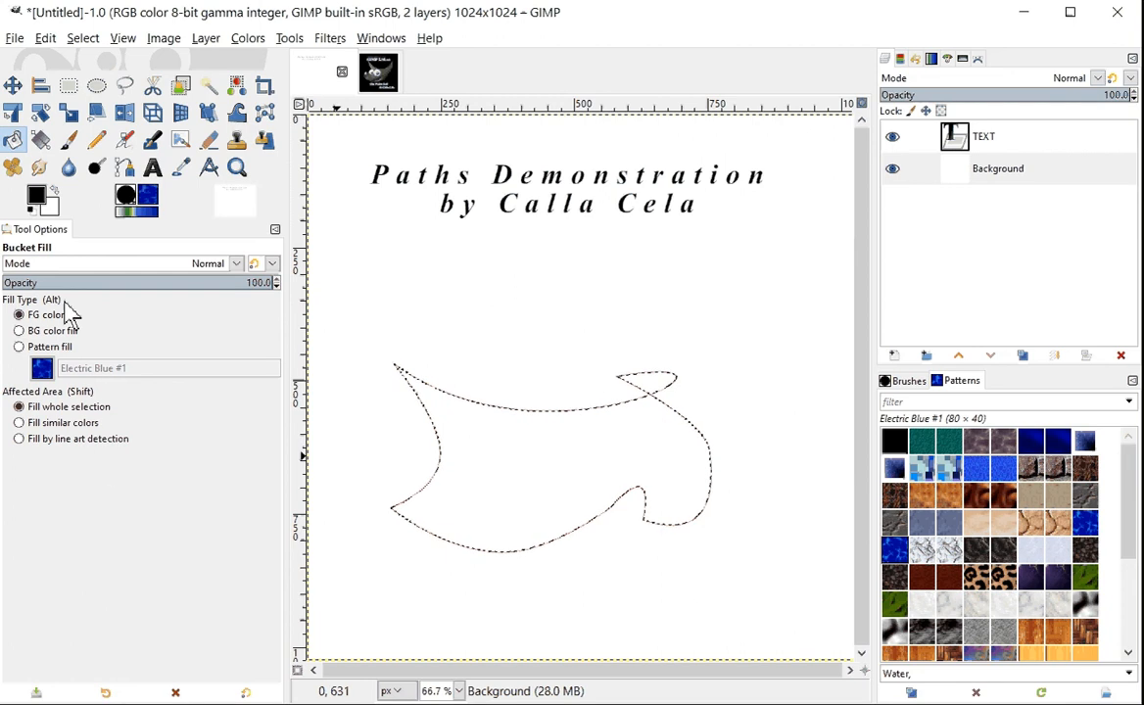
click(124, 167)
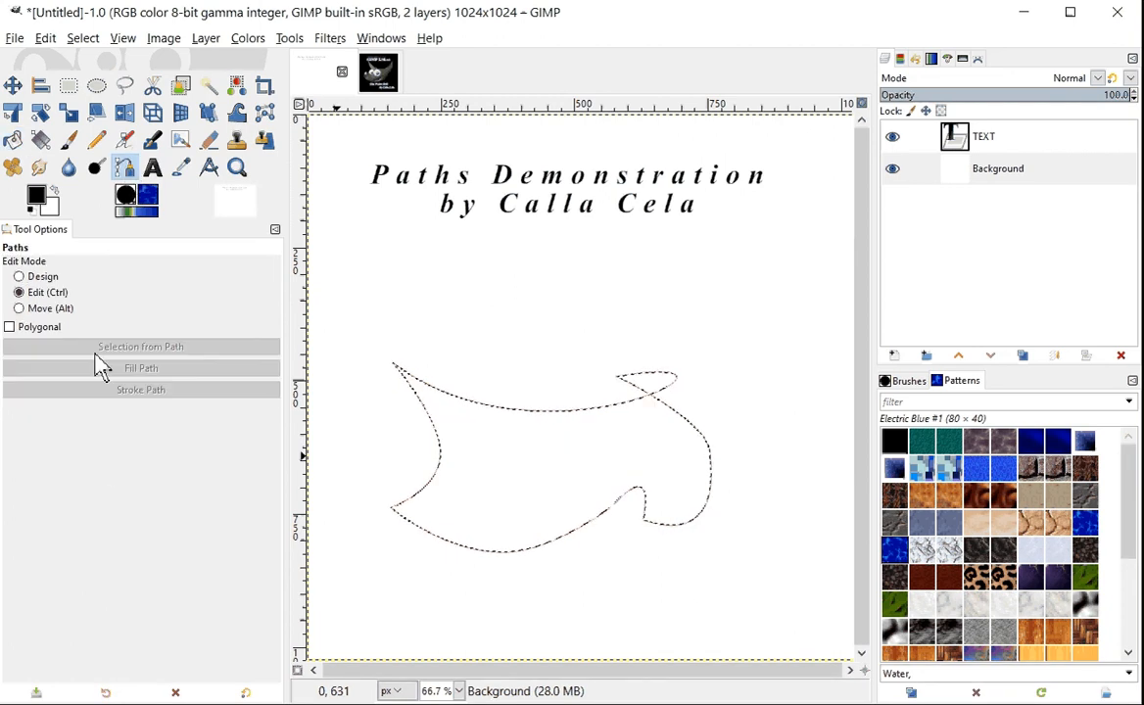
click(83, 38)
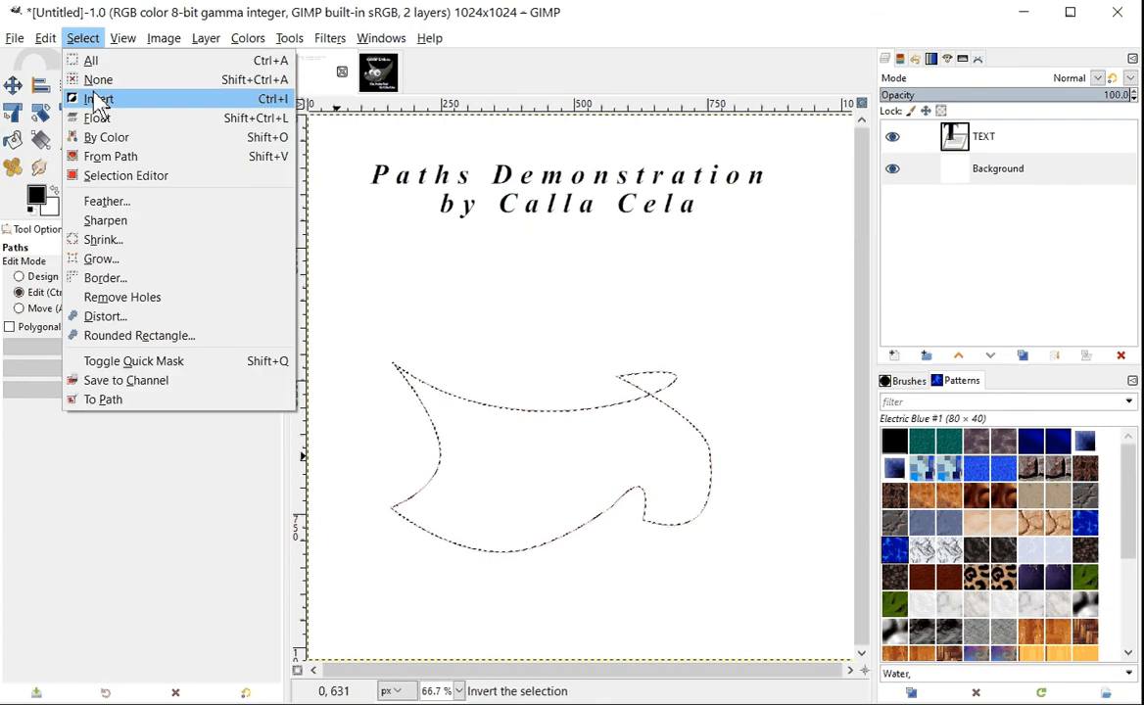
click(100, 82)
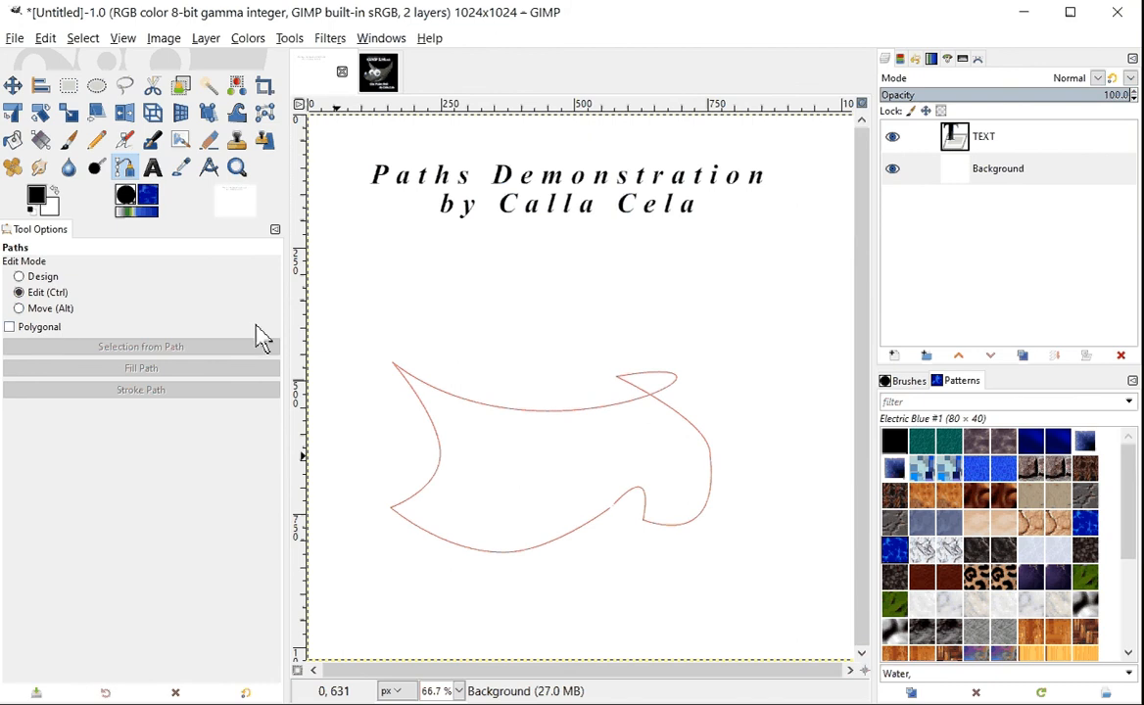
Reactivate the curved path and fill it with the Electric Blue #1 pattern on the Background layer
click(450, 394)
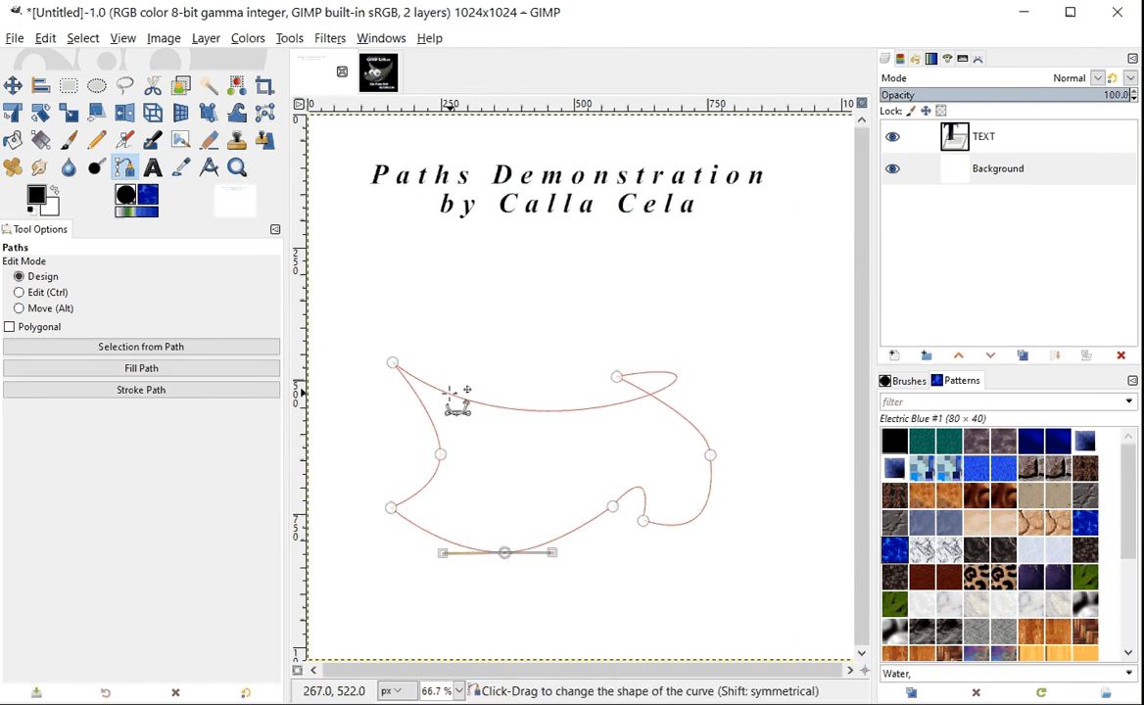
click(136, 372)
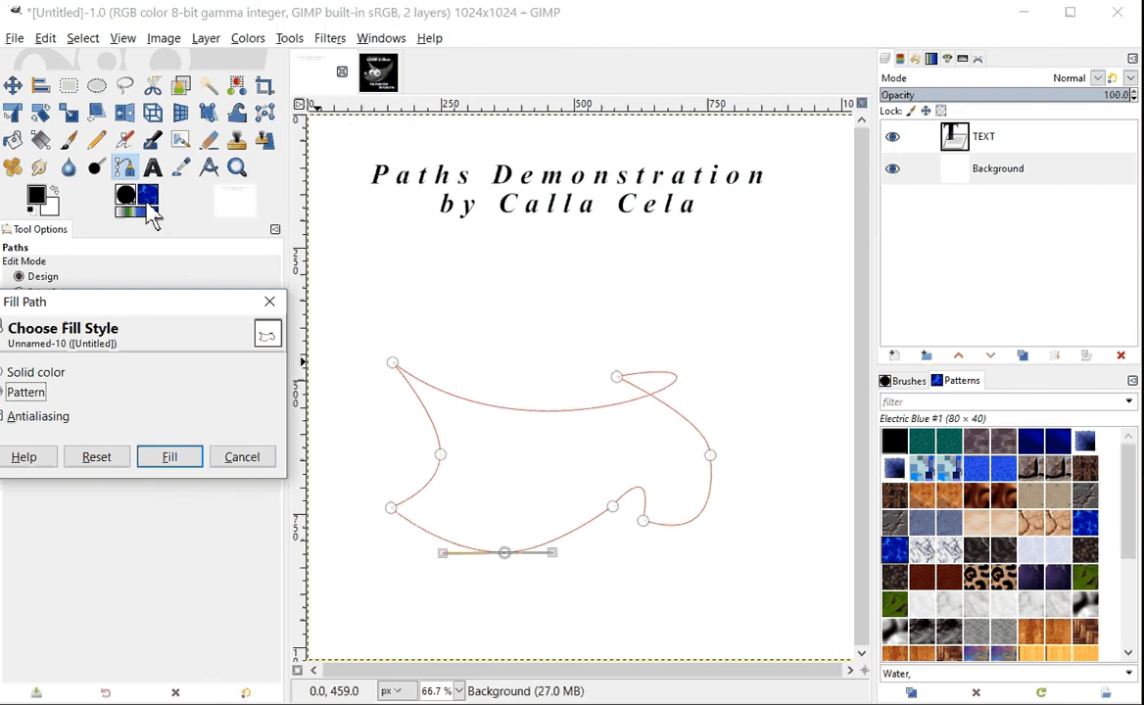
click(192, 459)
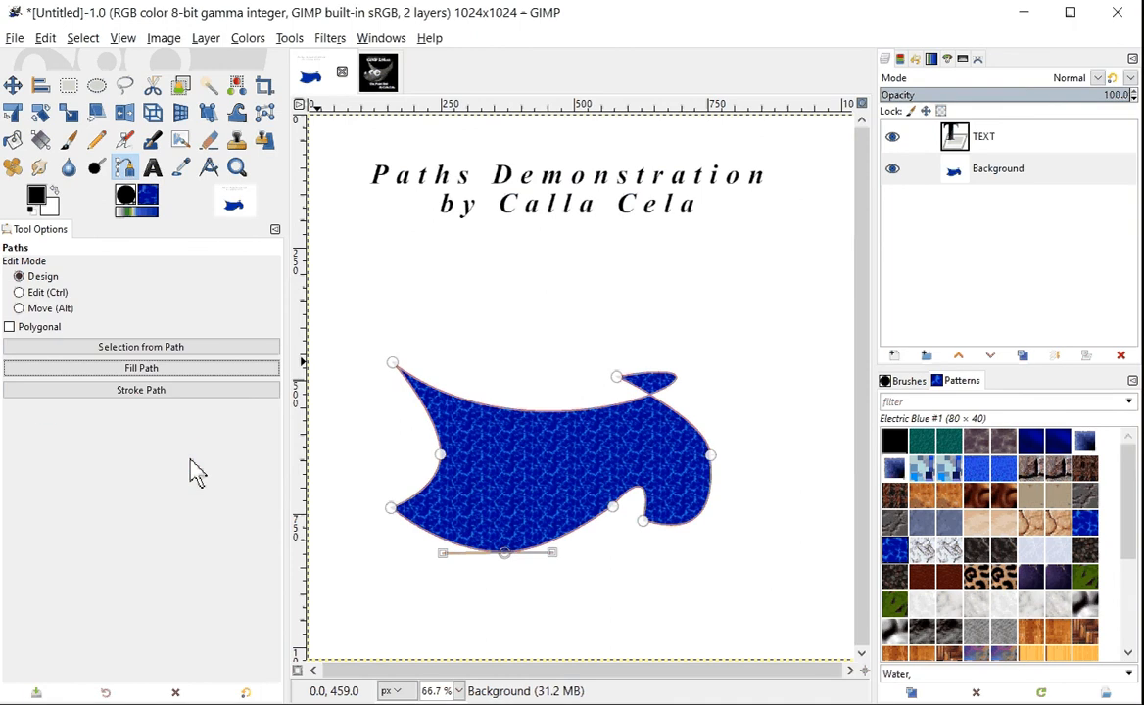
Stroke the curved path with an 18 px solid color line using the "Dash, dot" dash preset
click(153, 402)
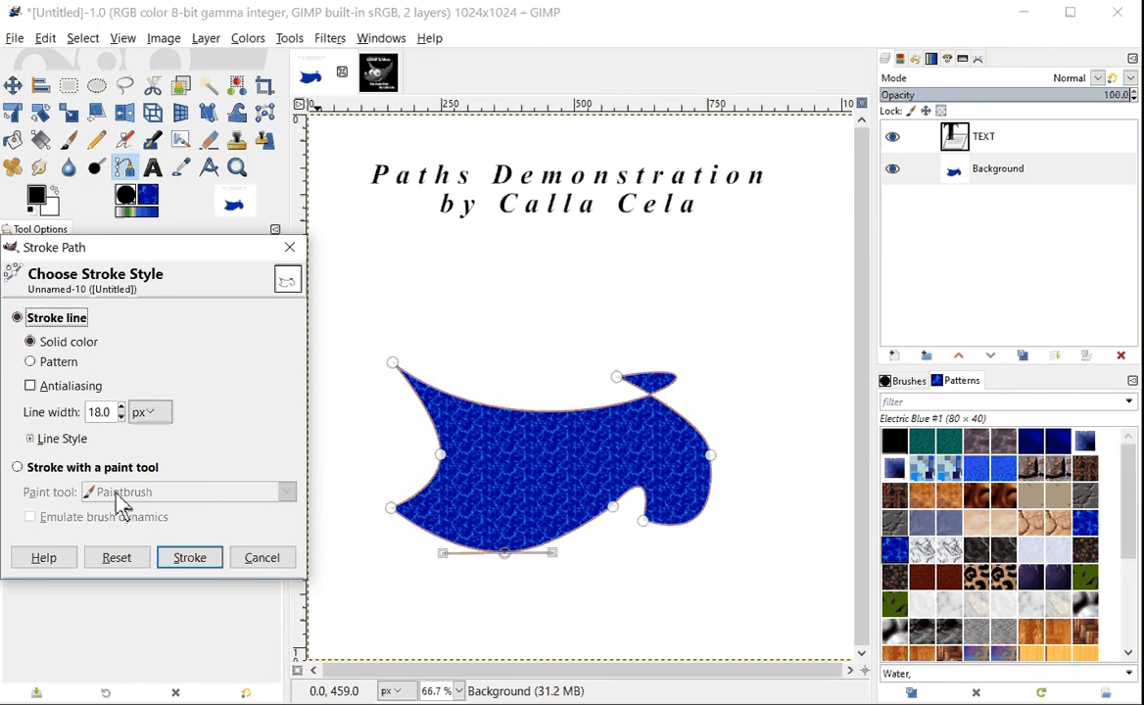
click(31, 439)
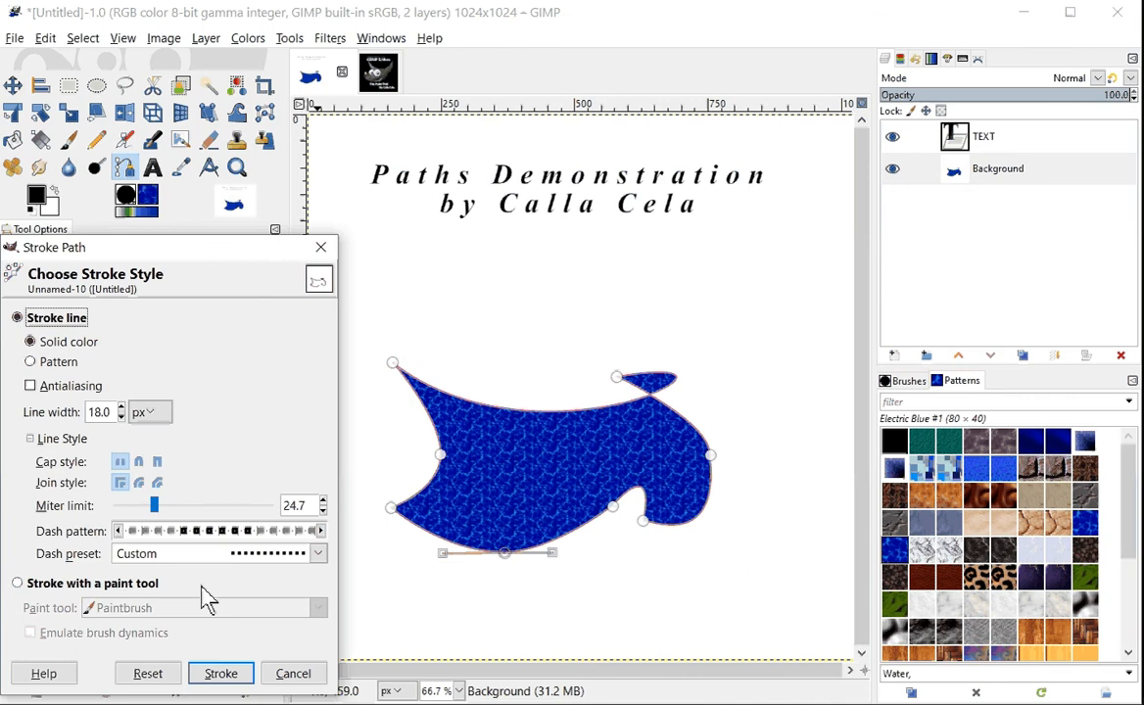
click(317, 556)
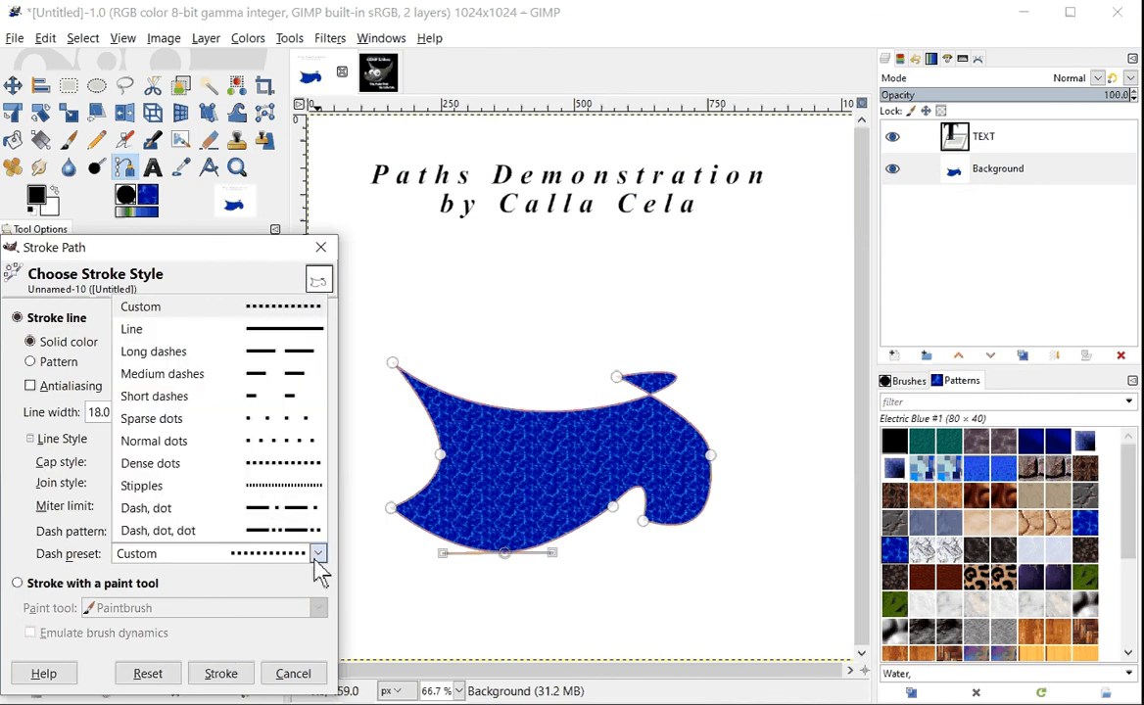
click(294, 508)
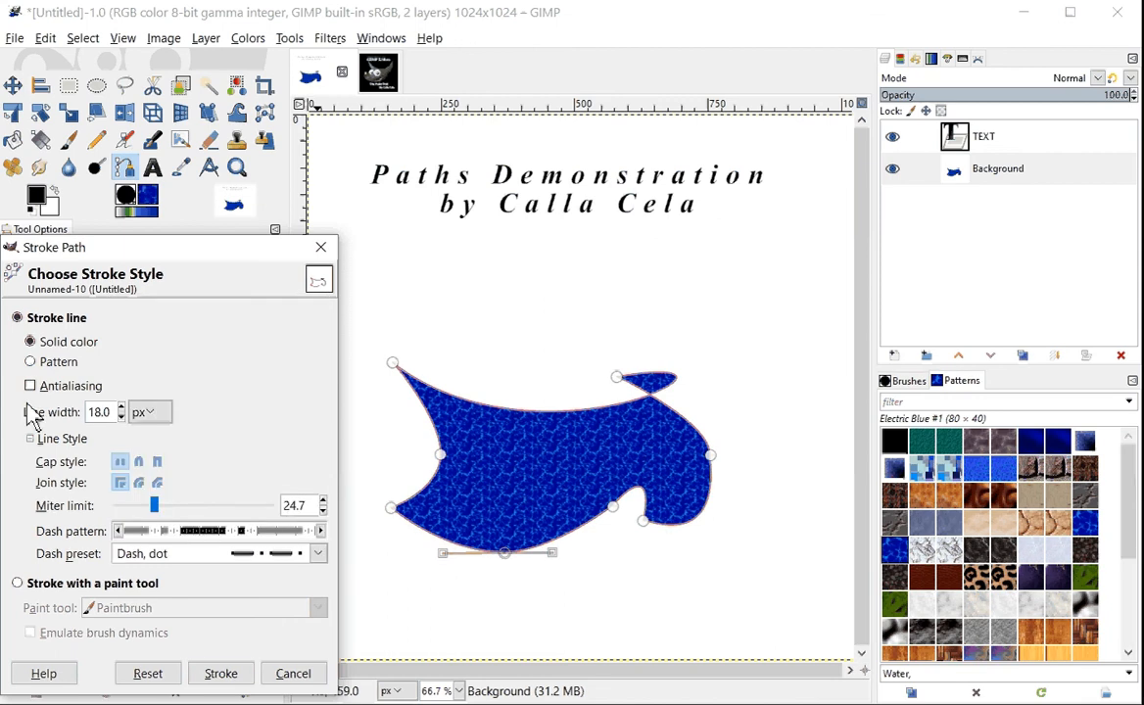
click(220, 674)
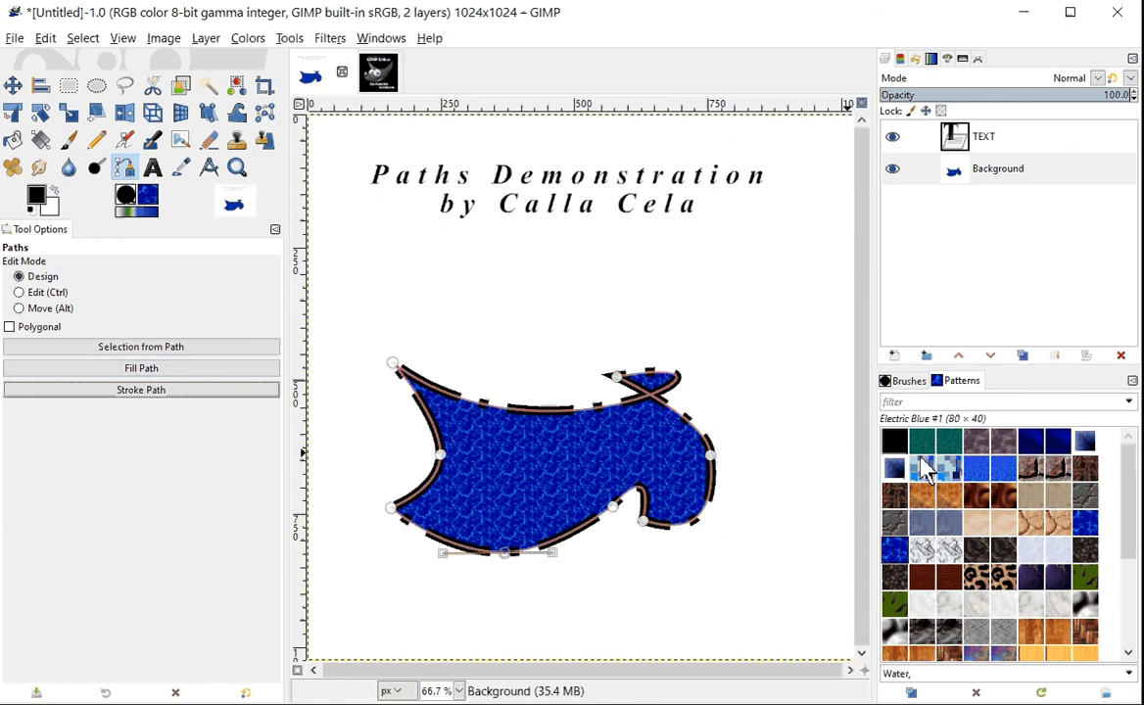
Move the whole Unnamed path up and to the right, away from the blue filled shape
click(41, 310)
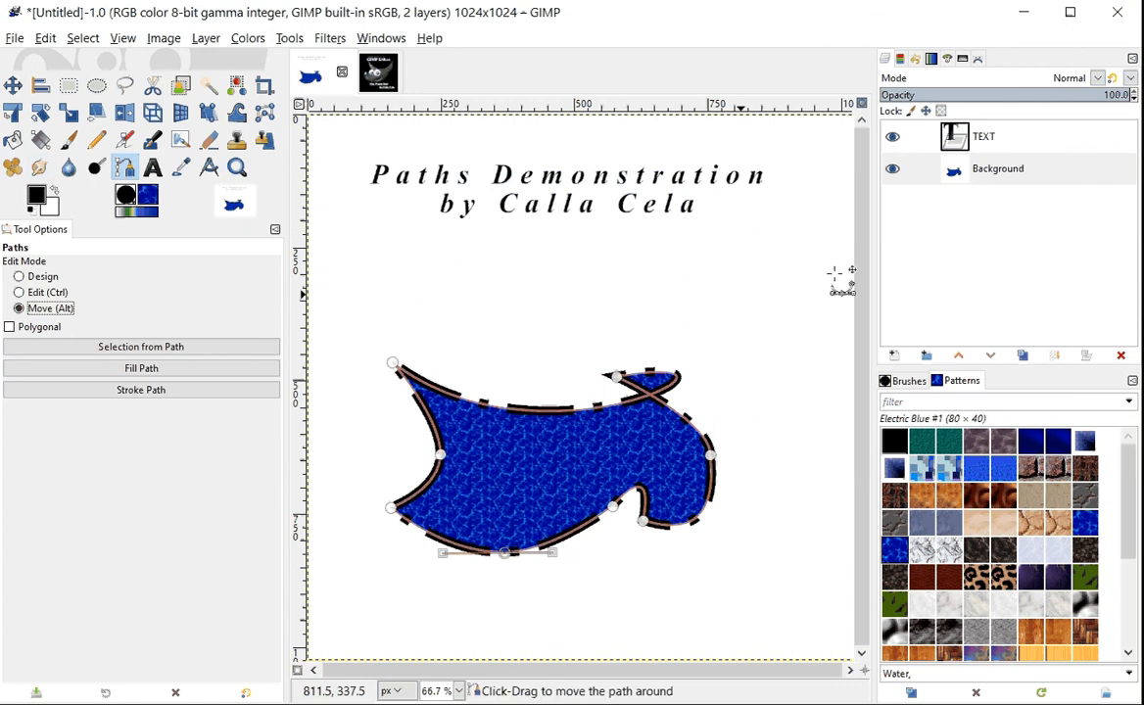
click(978, 60)
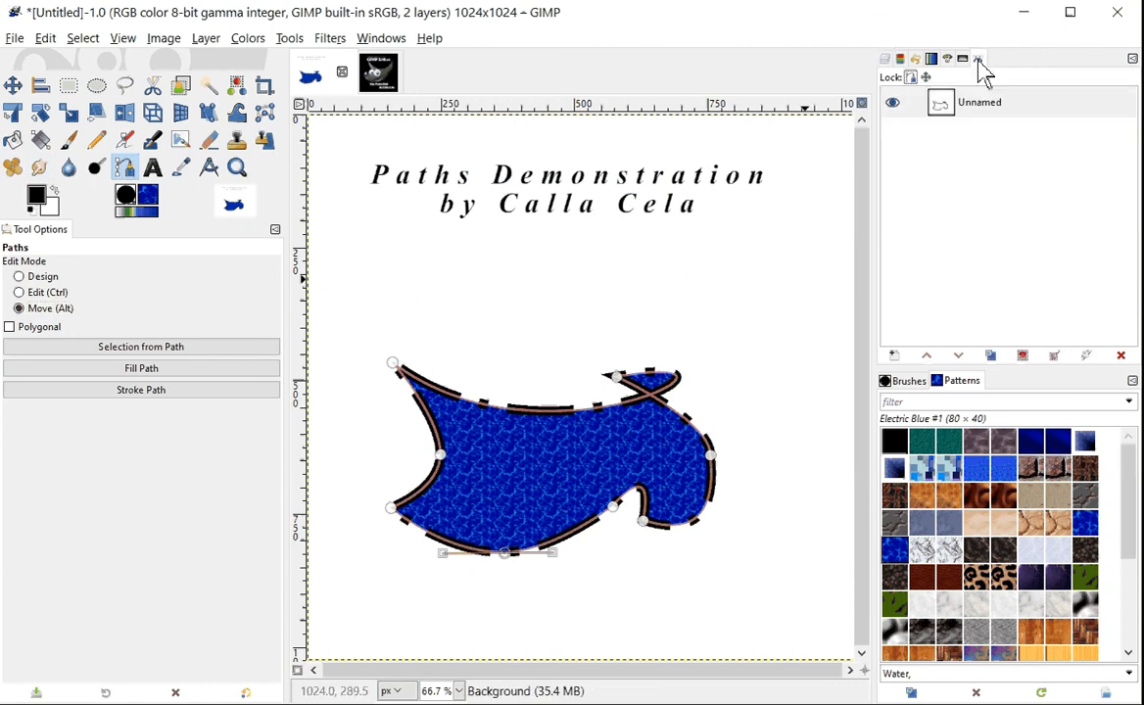
click(983, 107)
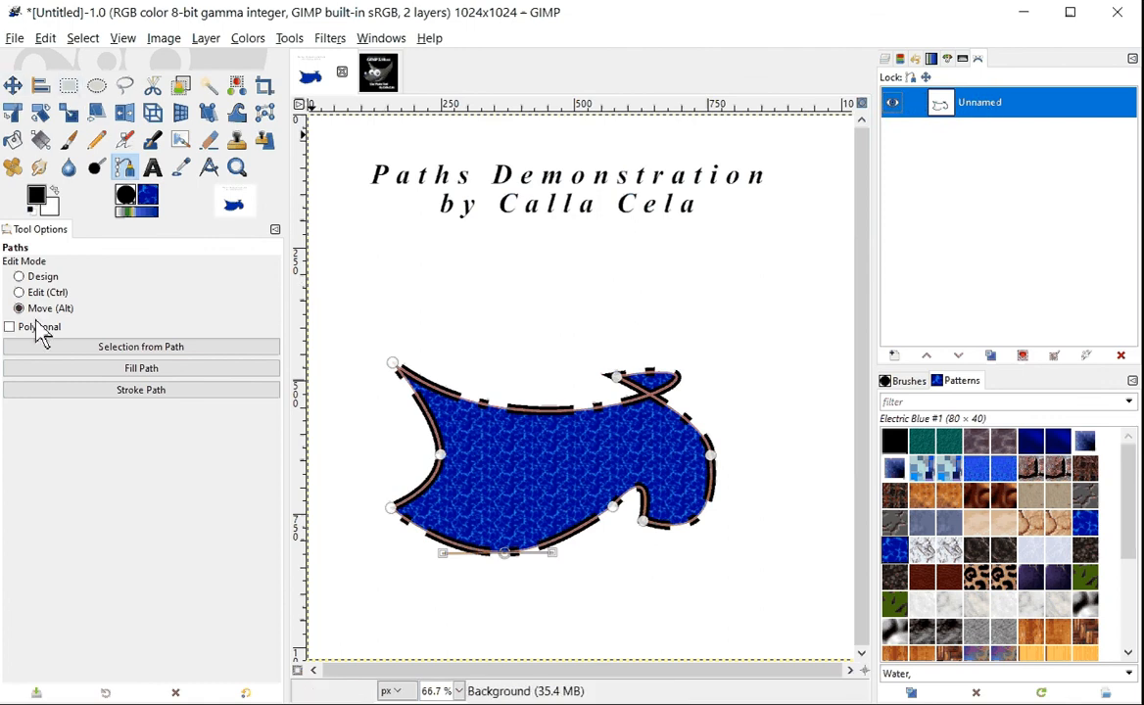
drag(581, 481, 607, 389)
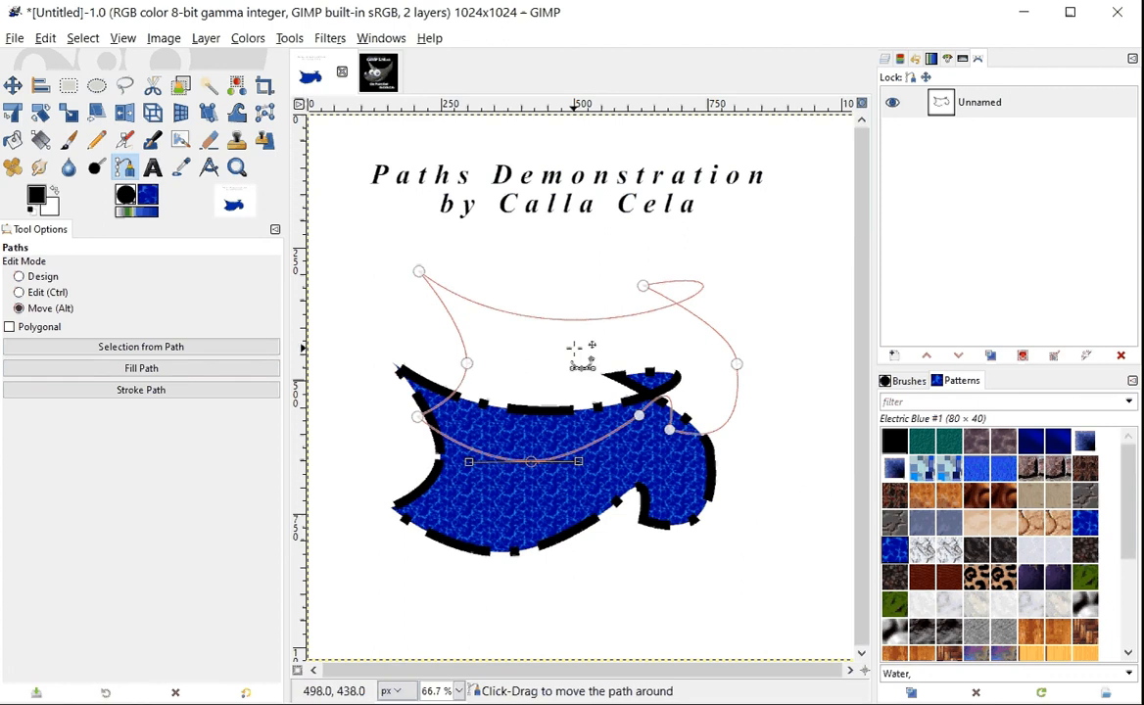
drag(574, 350, 644, 340)
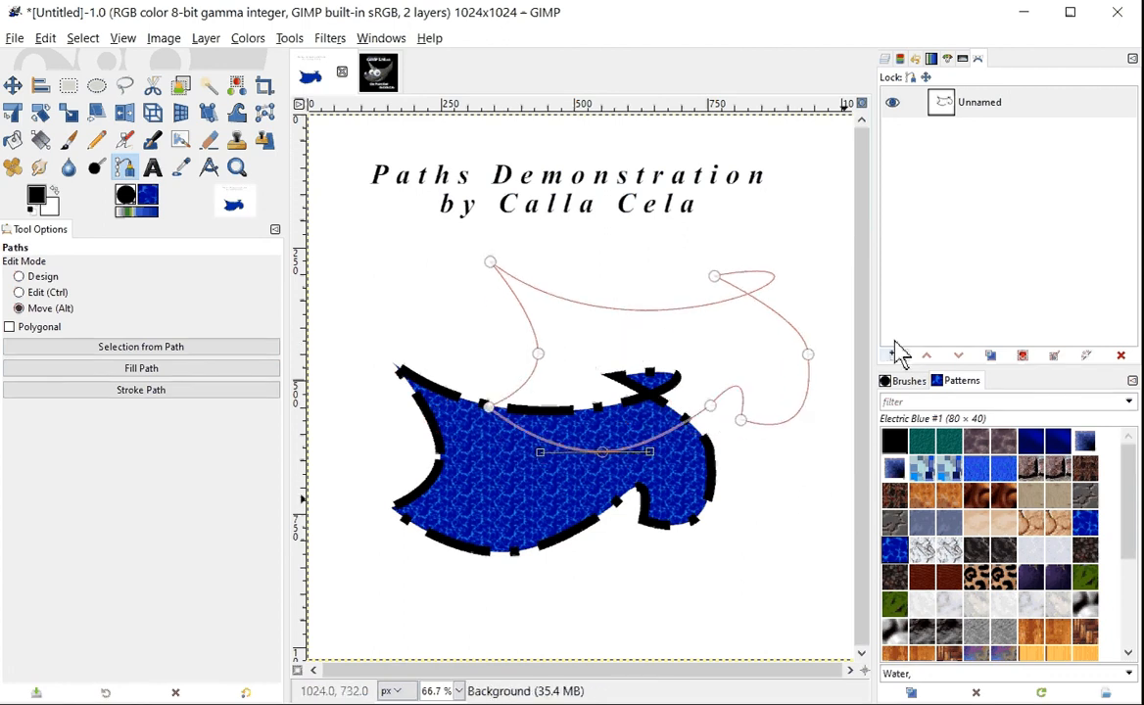
click(990, 108)
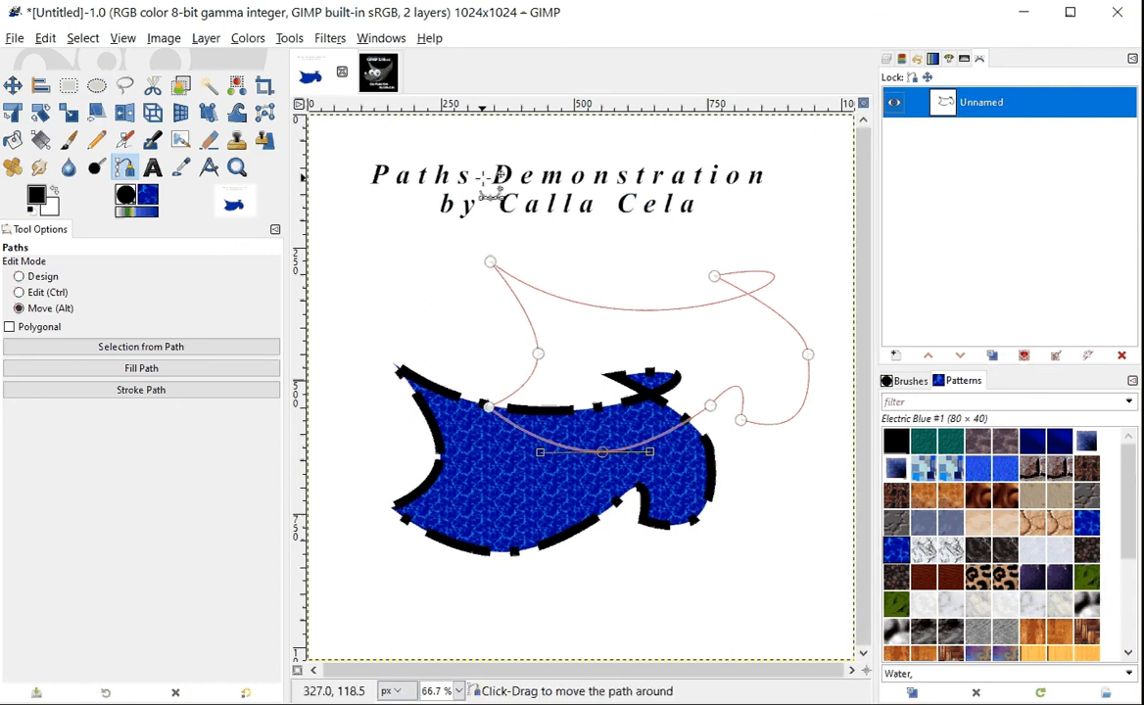
Convert the lettering of the TEXT layer to a path
click(888, 59)
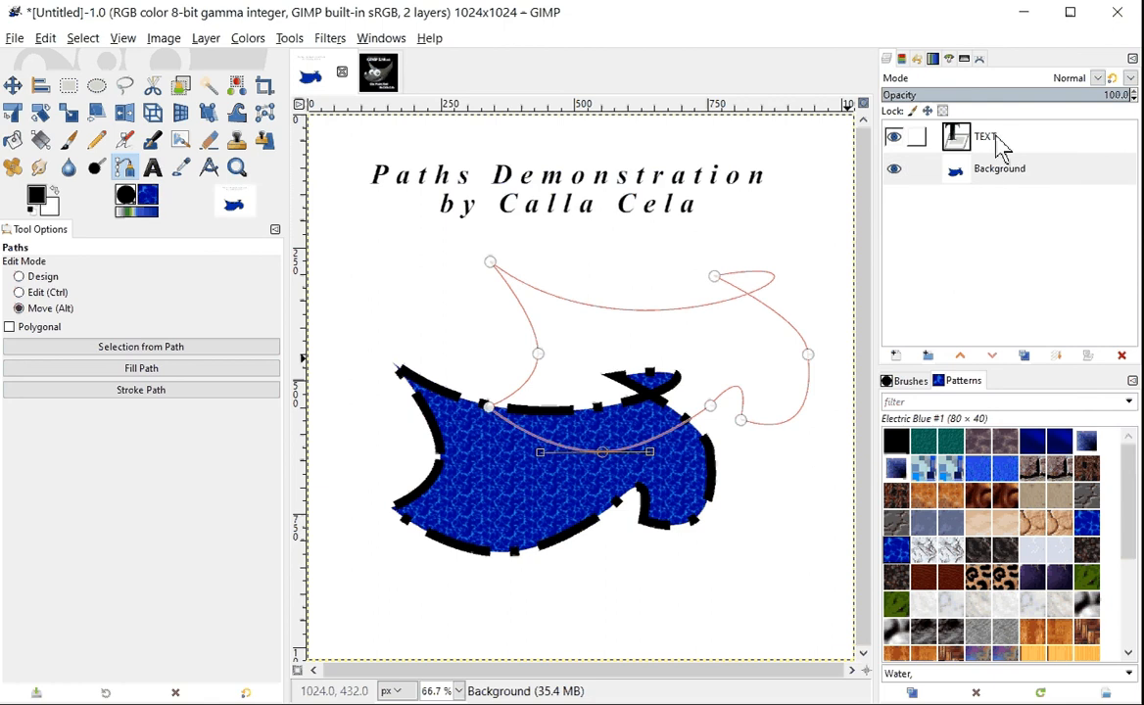
click(1001, 145)
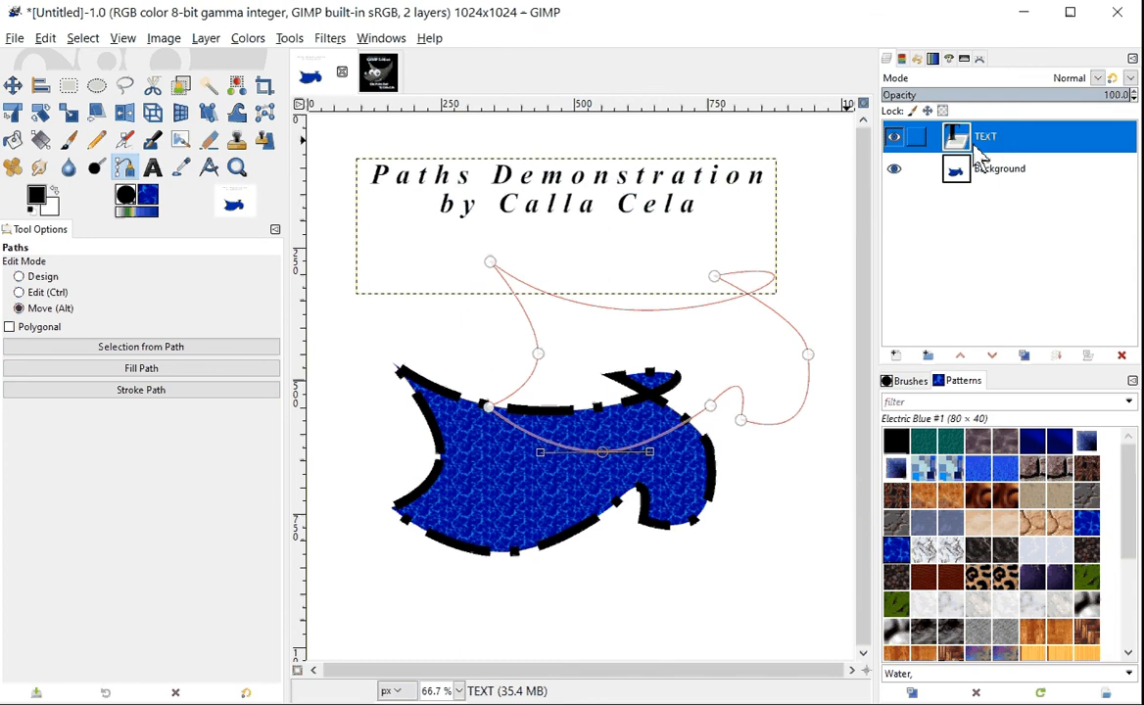
right_click(983, 145)
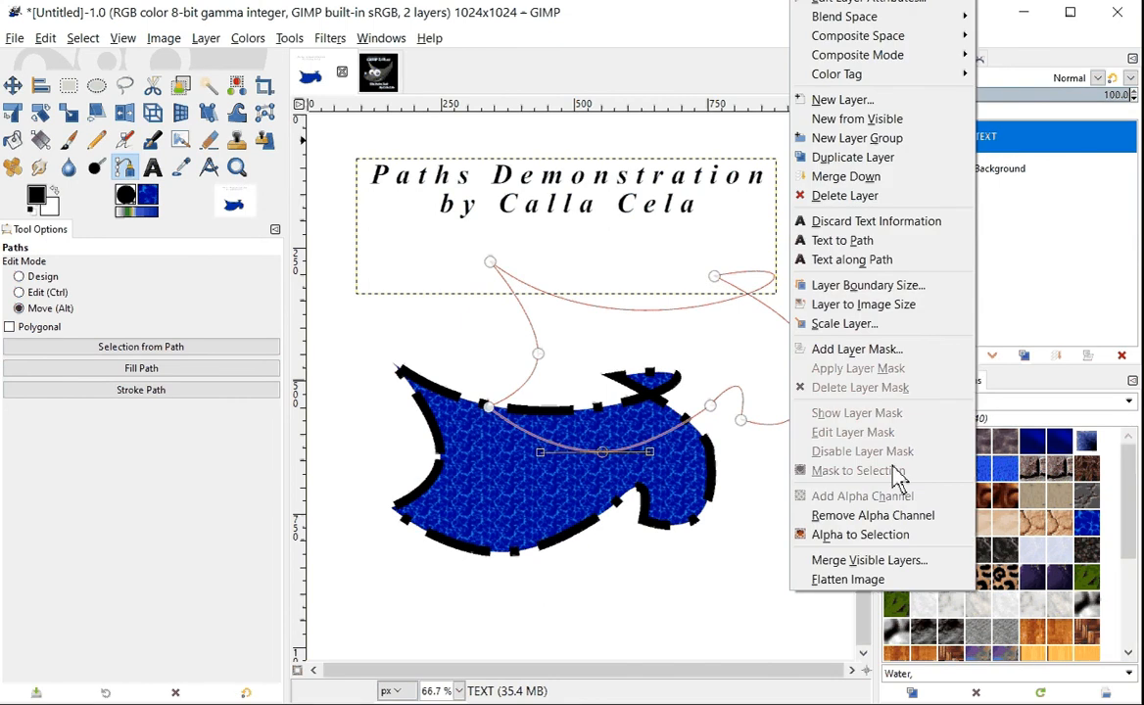
click(844, 241)
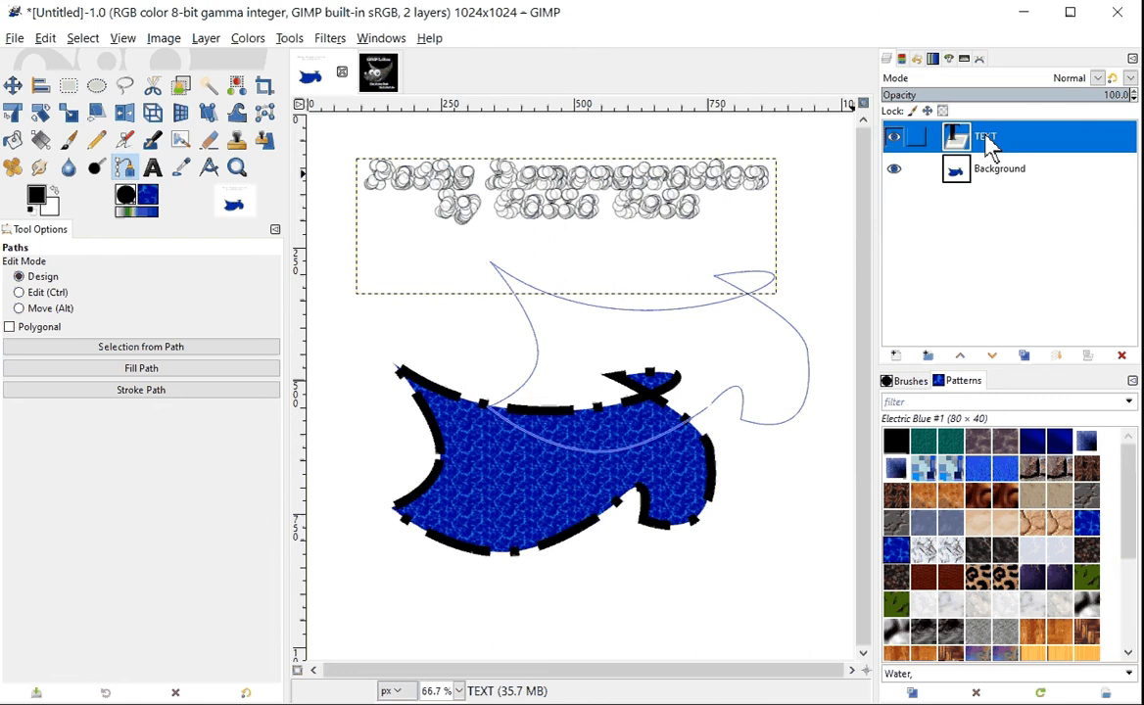
Show the Paths Demonstration text path and hide the Unnamed path
click(979, 61)
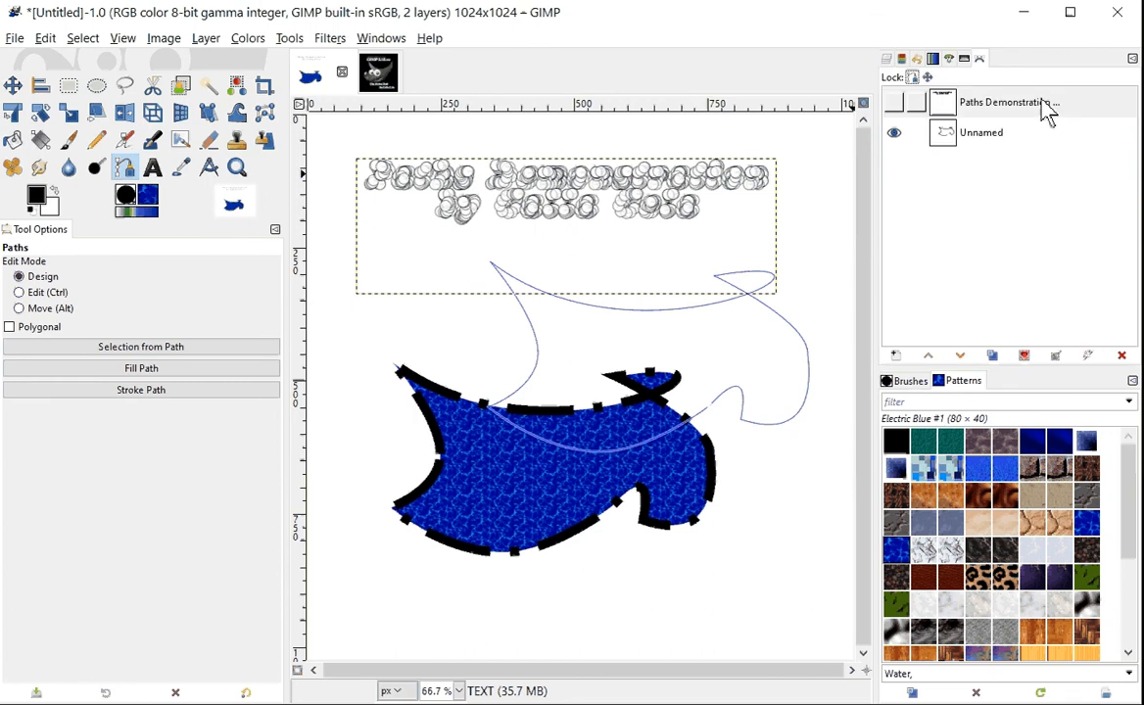
click(894, 103)
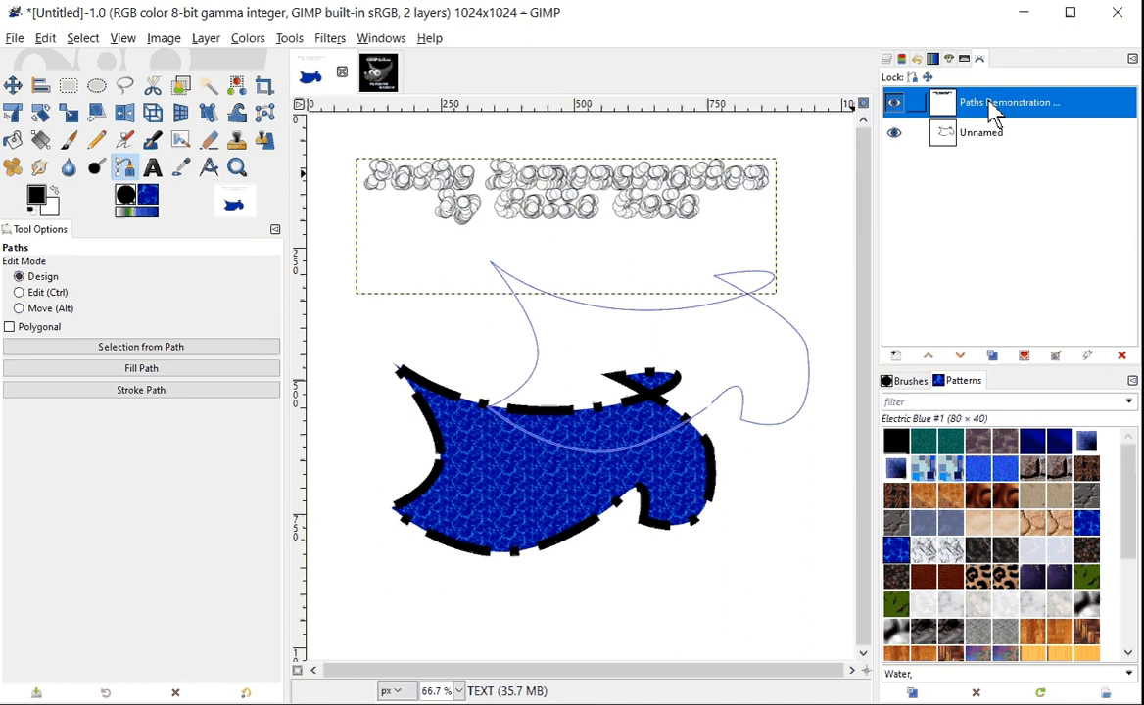
click(894, 132)
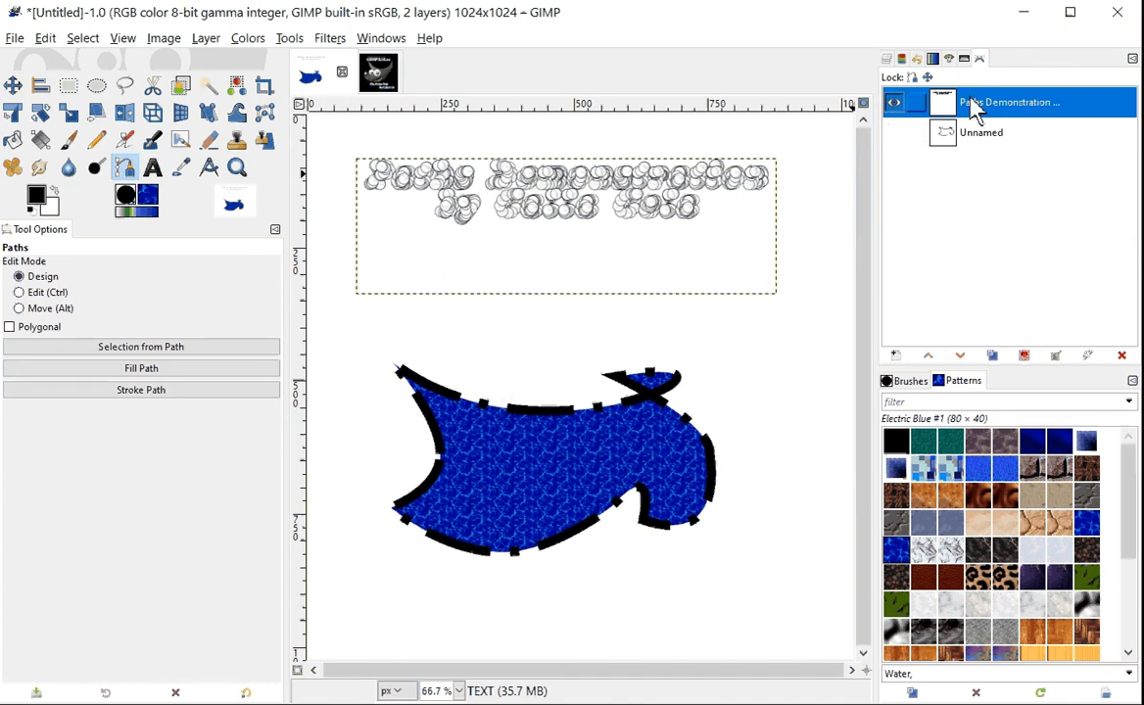
Try a linear Land and Sea gradient across the TEXT layer without a selection, and undo it
click(40, 140)
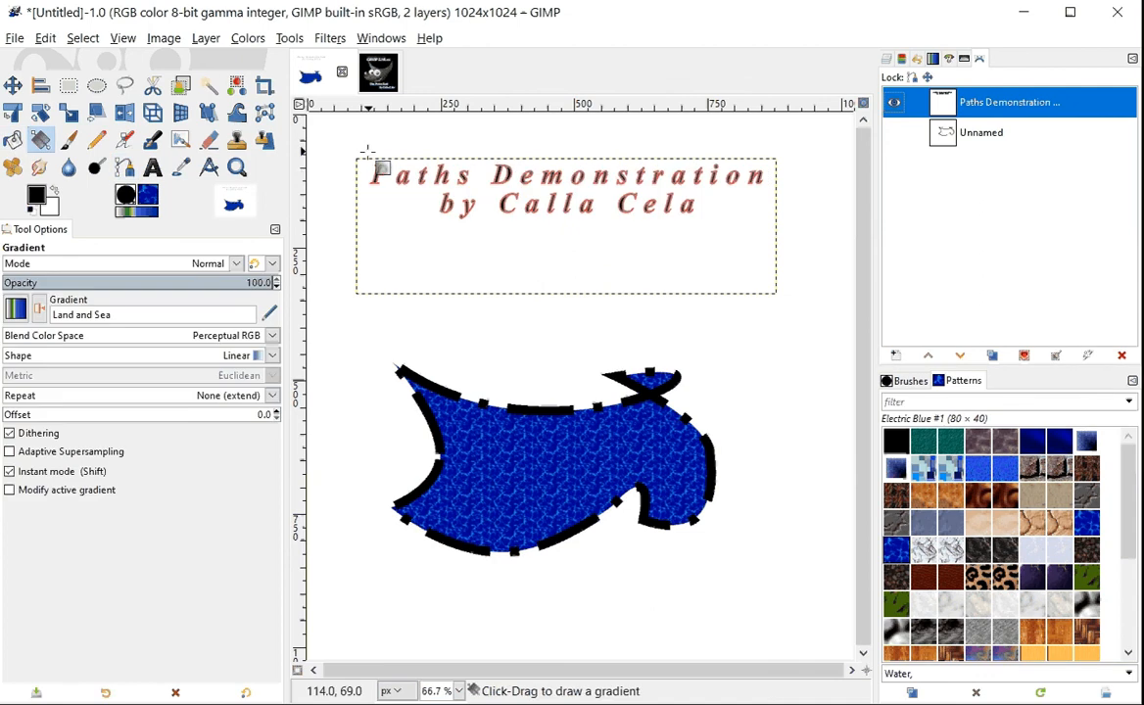
drag(340, 144, 792, 207)
key(Return)
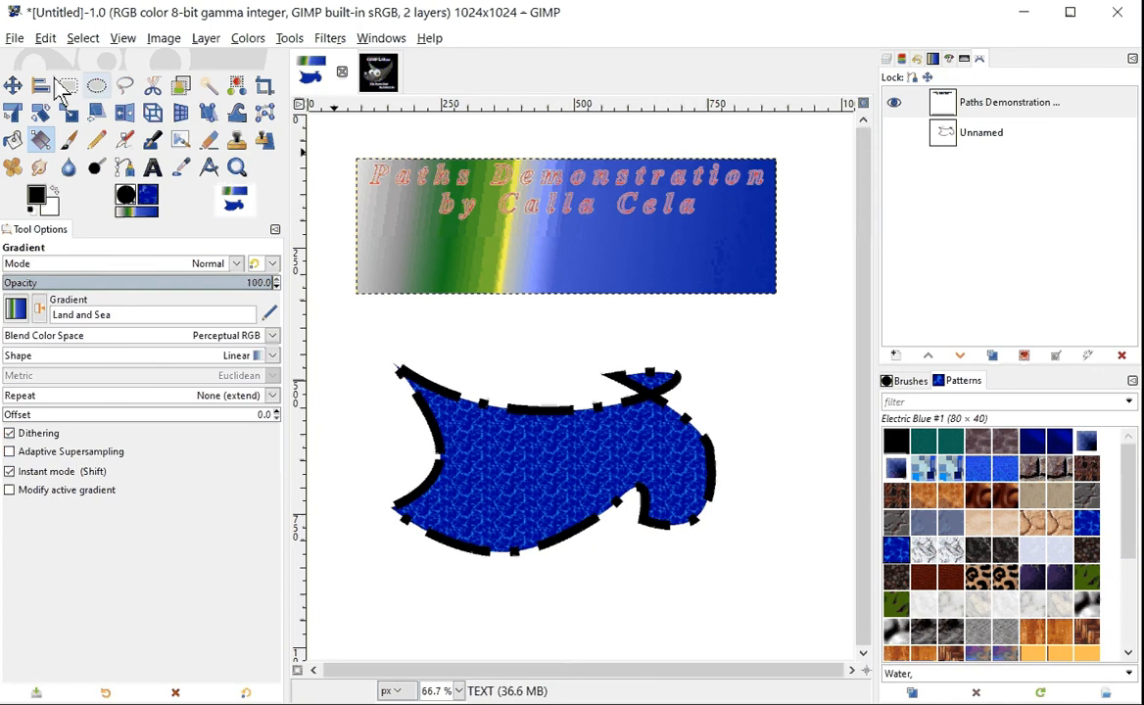
click(45, 37)
click(59, 60)
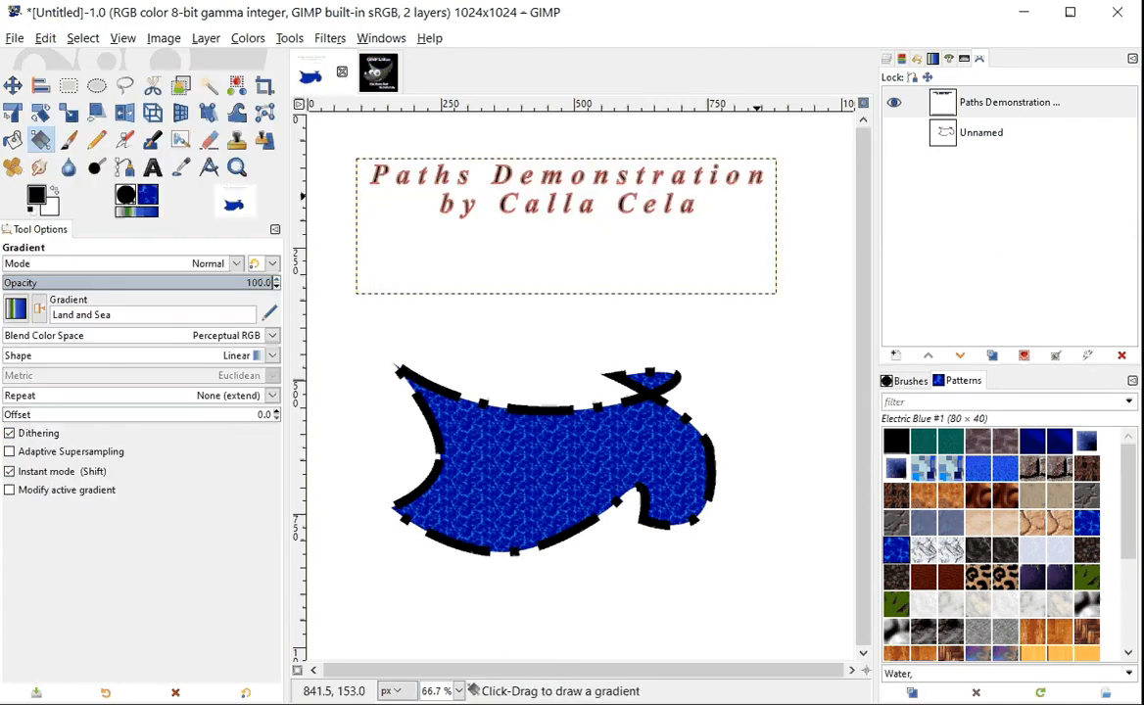
Add the Paths Demonstration text path to the selection
click(989, 113)
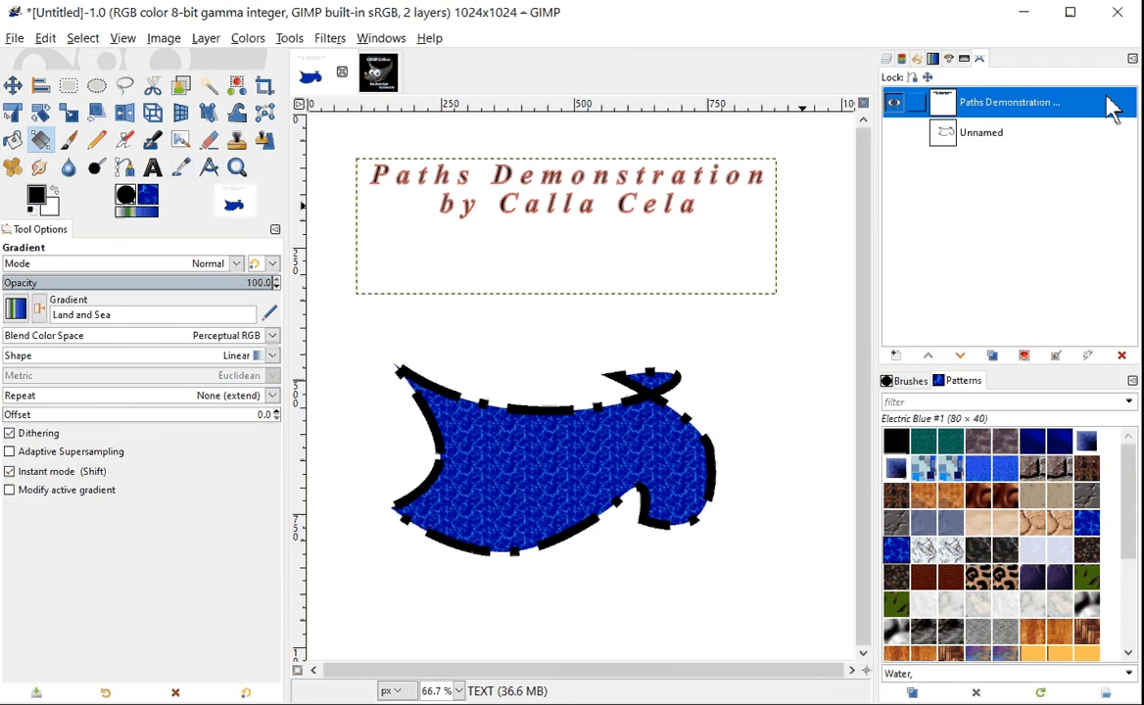
right_click(987, 116)
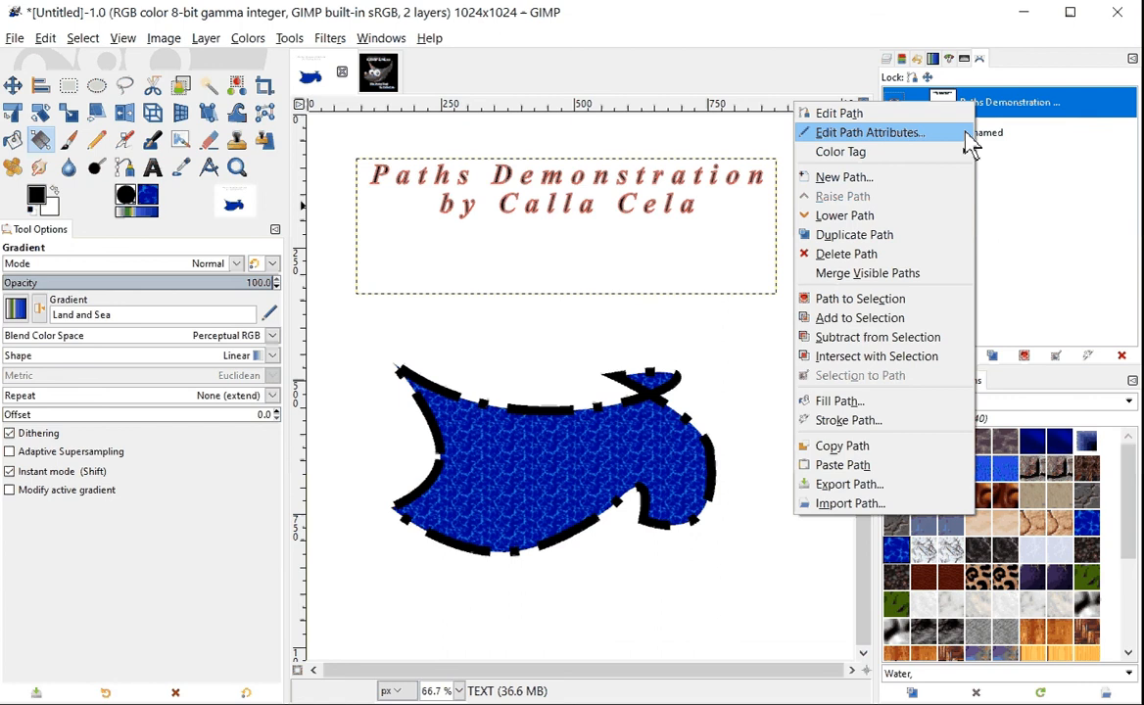
click(905, 323)
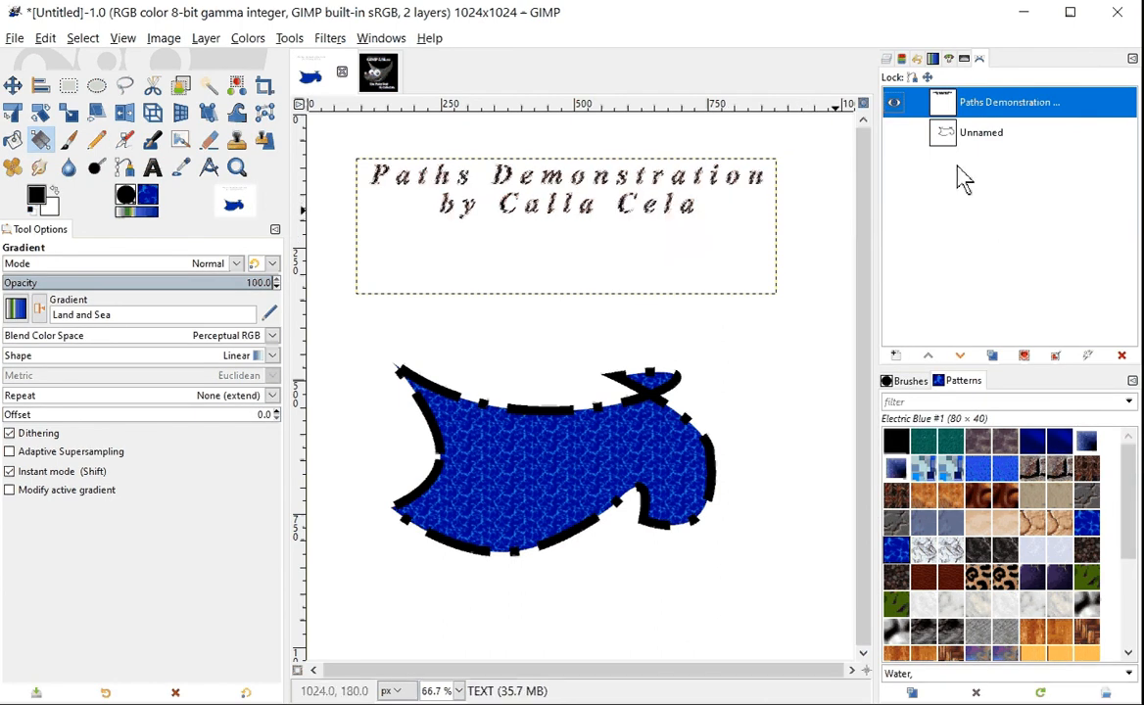
Fill the selected lettering on the TEXT layer with a linear Land and Sea gradient running from its left side to its right
click(123, 170)
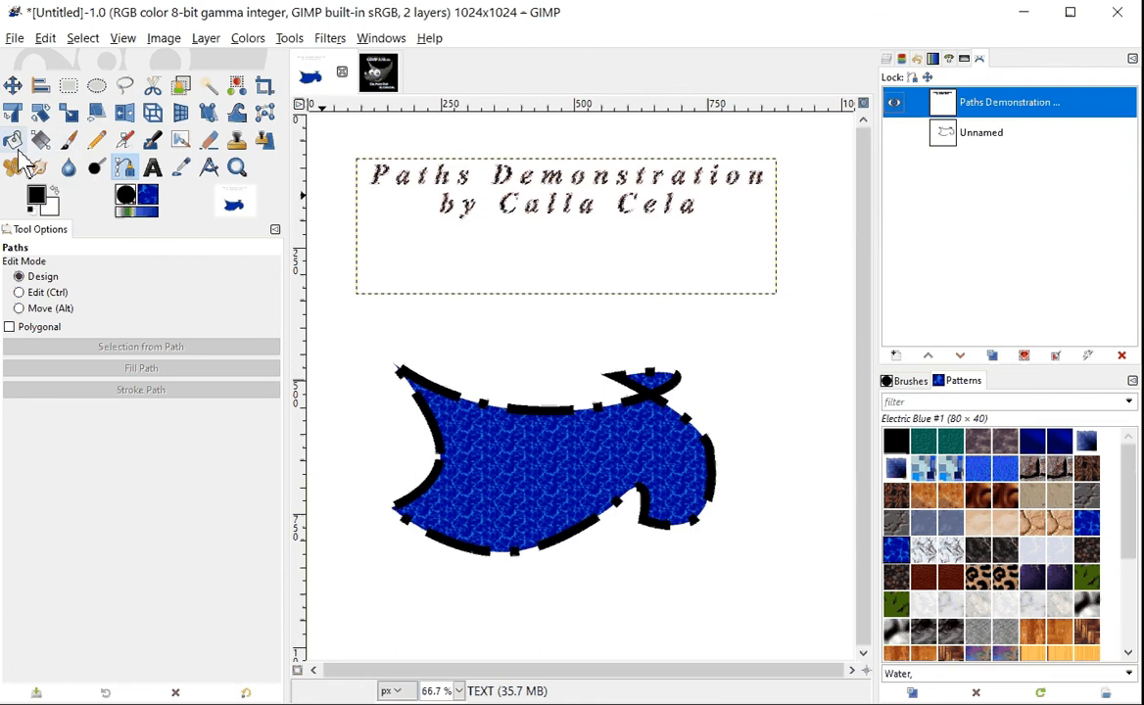
click(40, 140)
drag(340, 154, 852, 220)
key(Return)
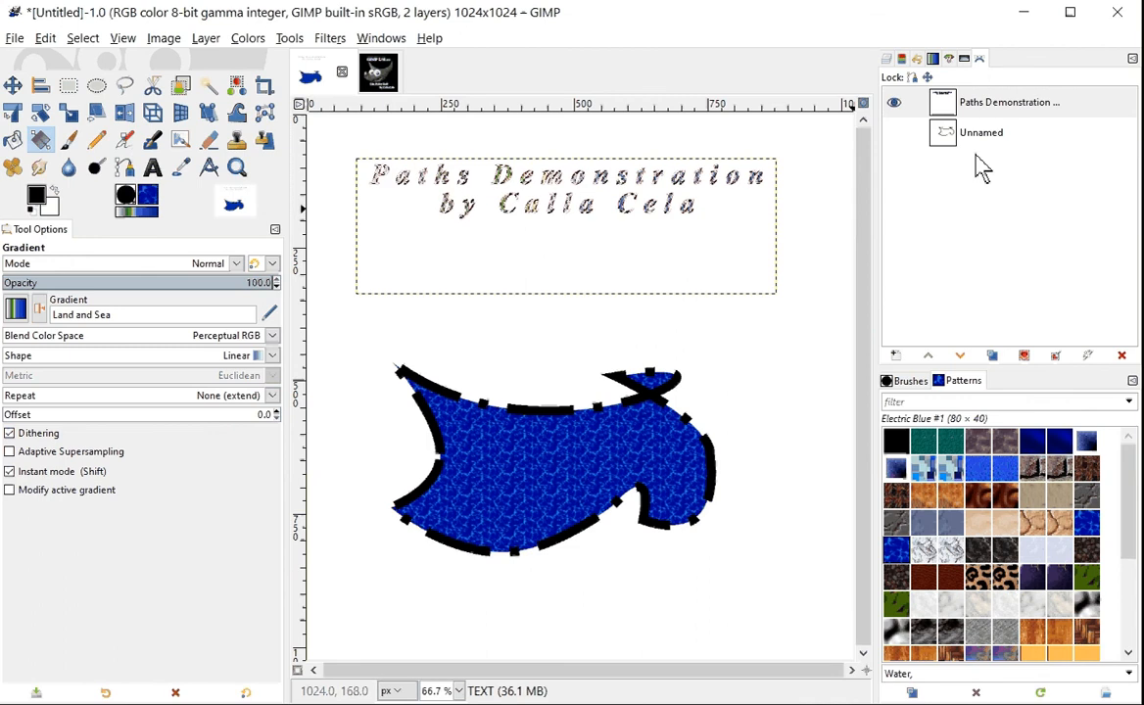
Clear the selection and hide the Paths Demonstration text path
click(84, 40)
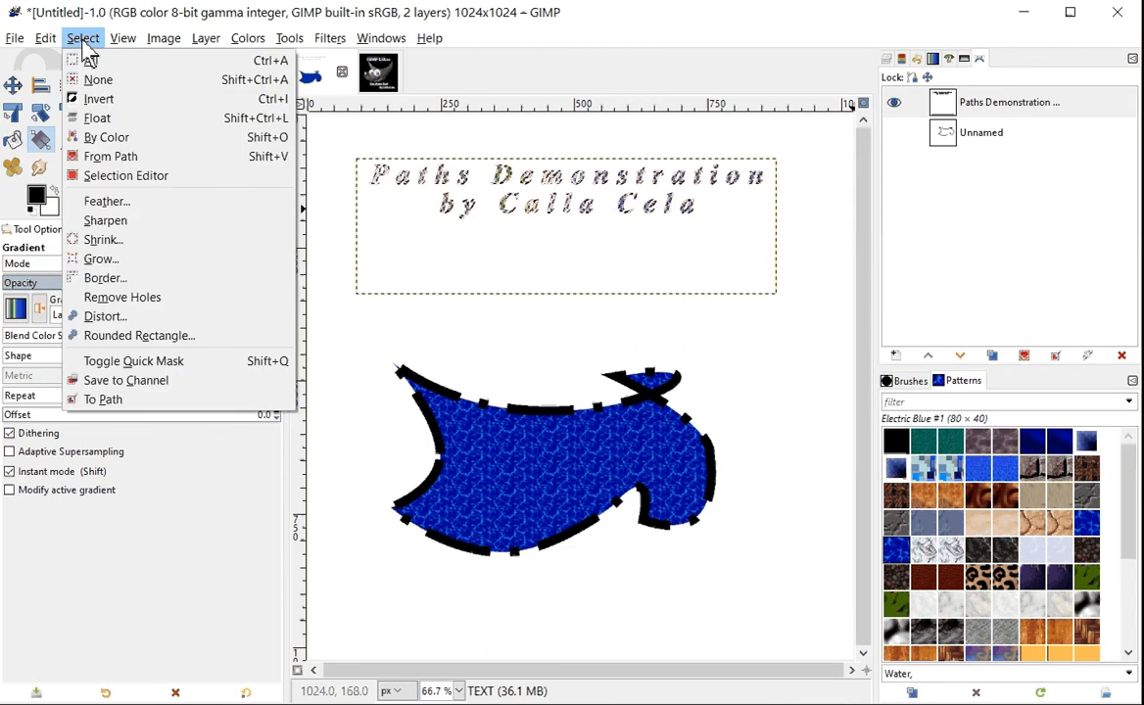
click(96, 80)
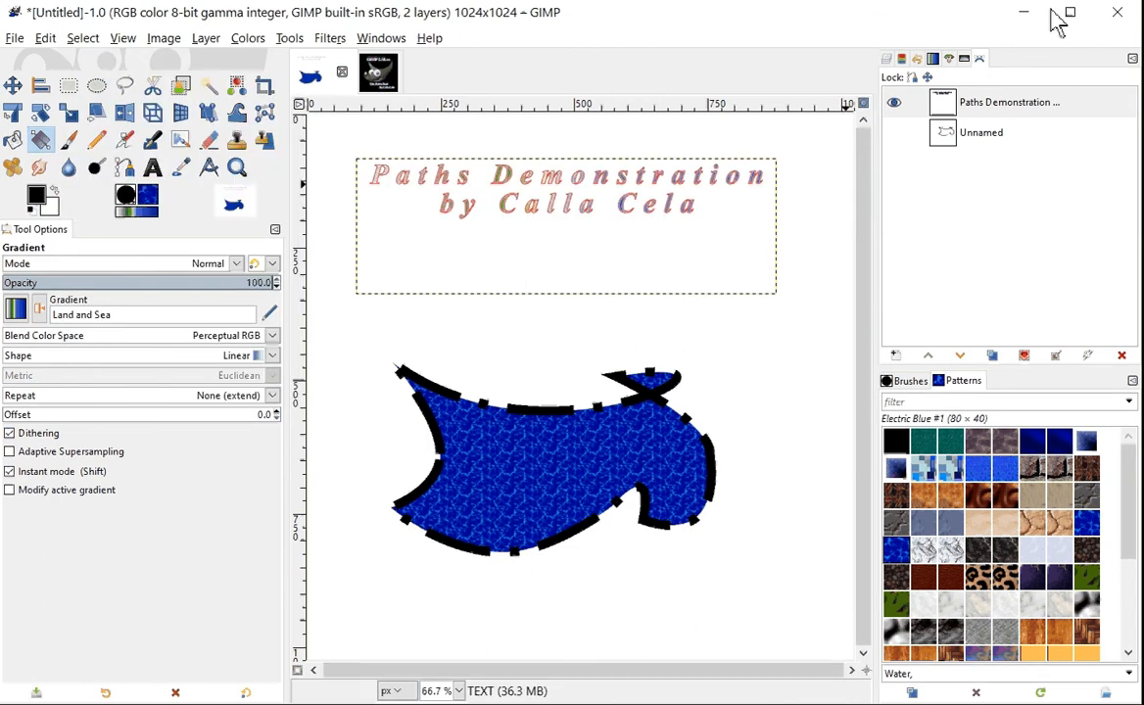
click(915, 111)
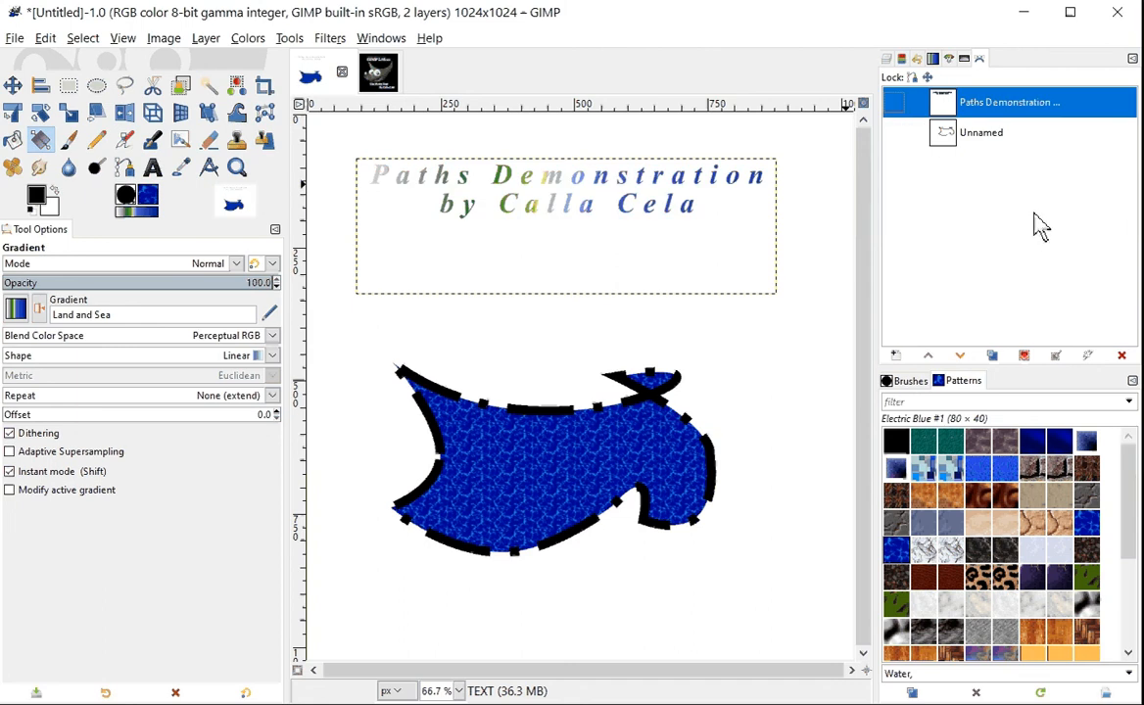